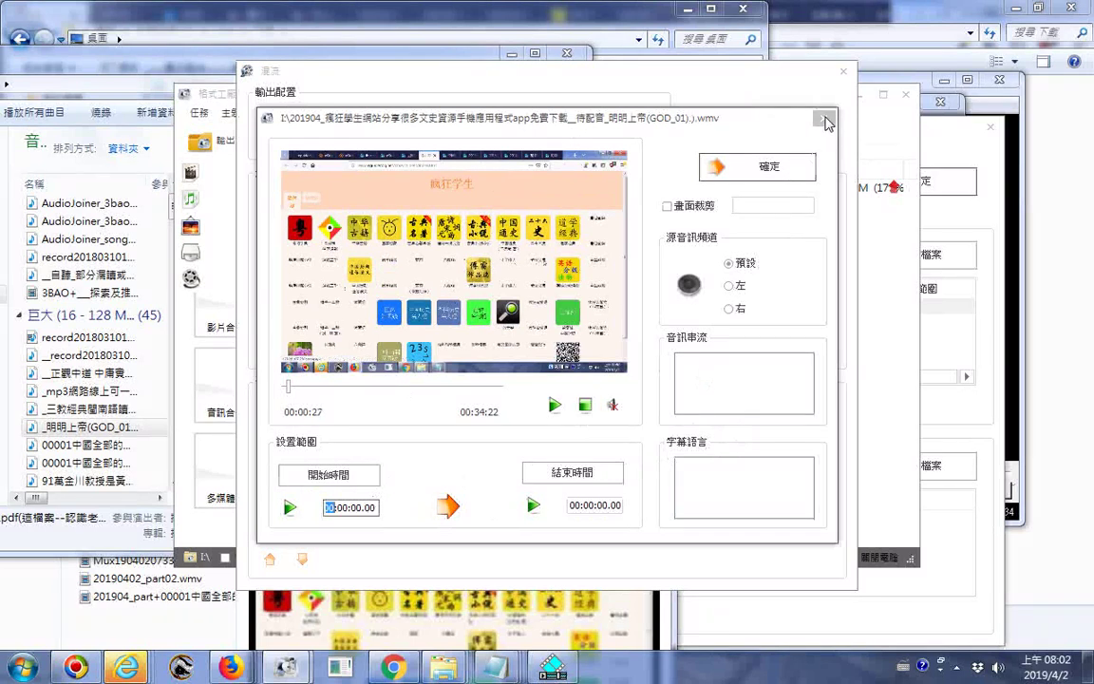
Step: Close the video preview and choose the 高質量及大小 (high quality and size) preset for the WMV output
left_click(825, 119)
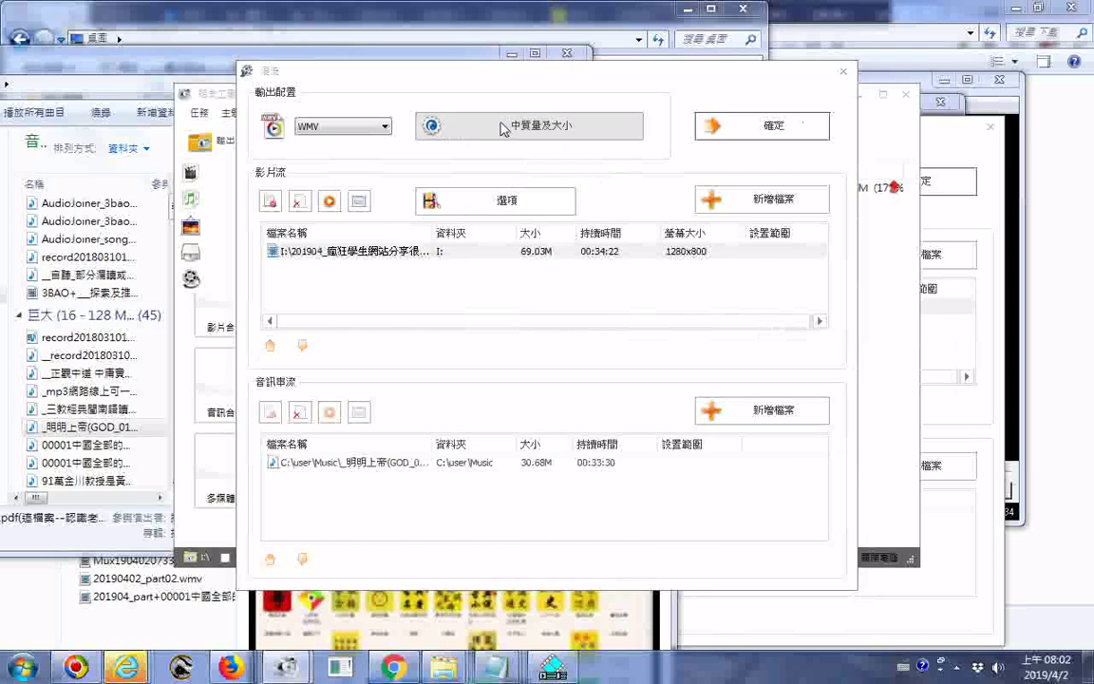
left_click(456, 124)
left_click(470, 150)
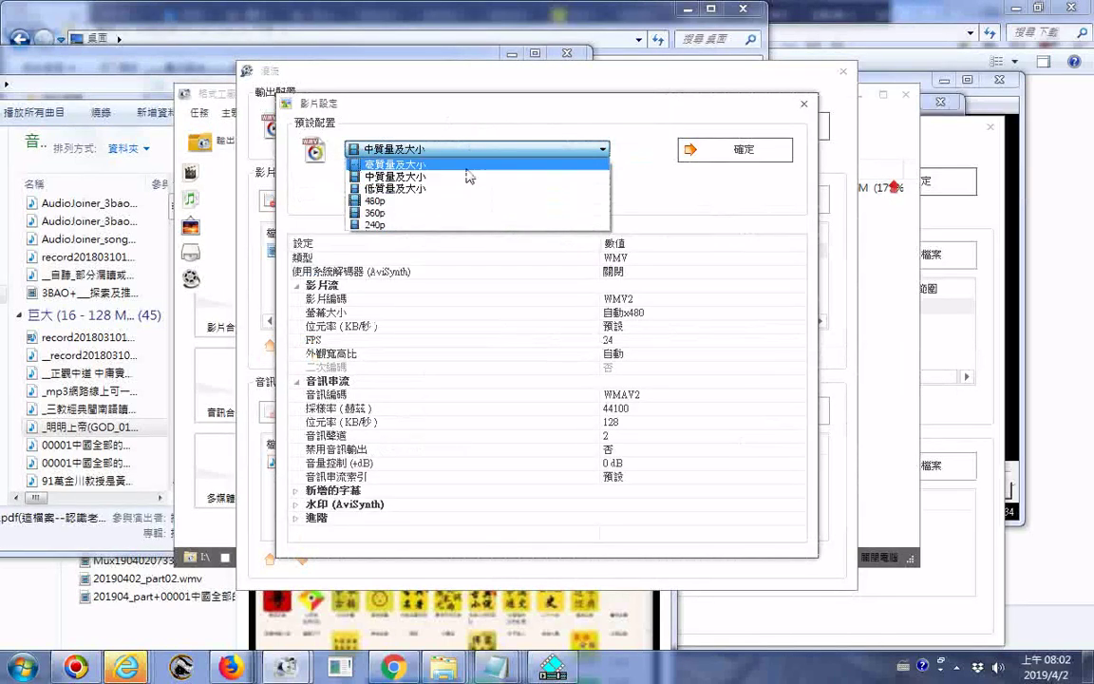
left_click(468, 165)
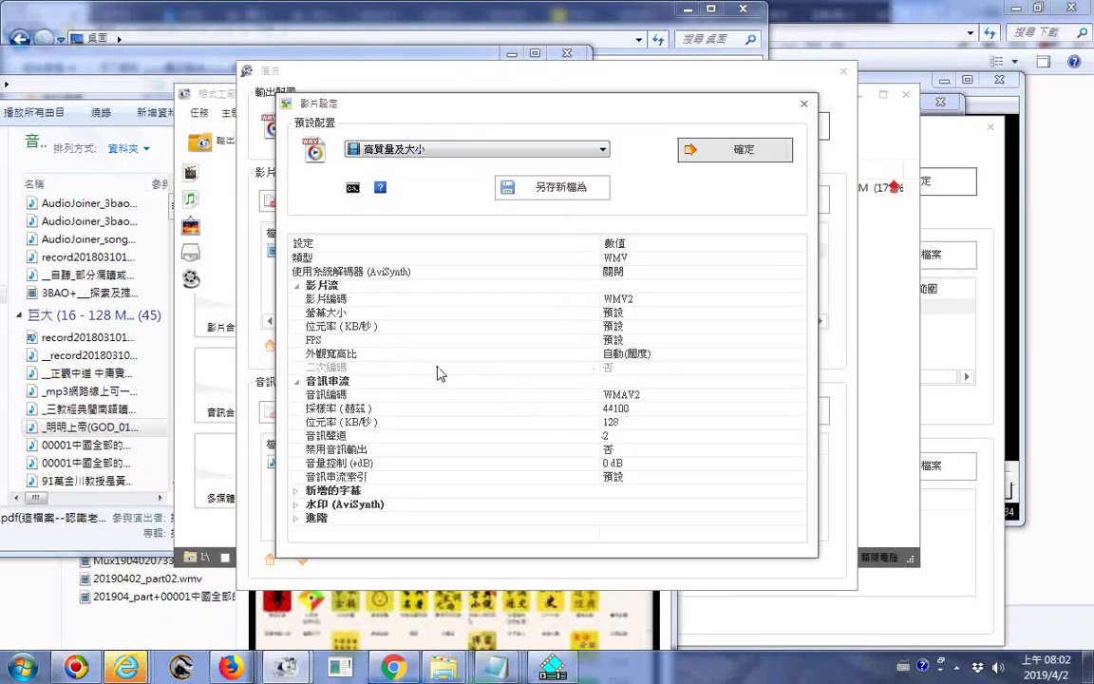
Step: Set the output video's screen size (螢幕大小) to 1080p
left_click(633, 314)
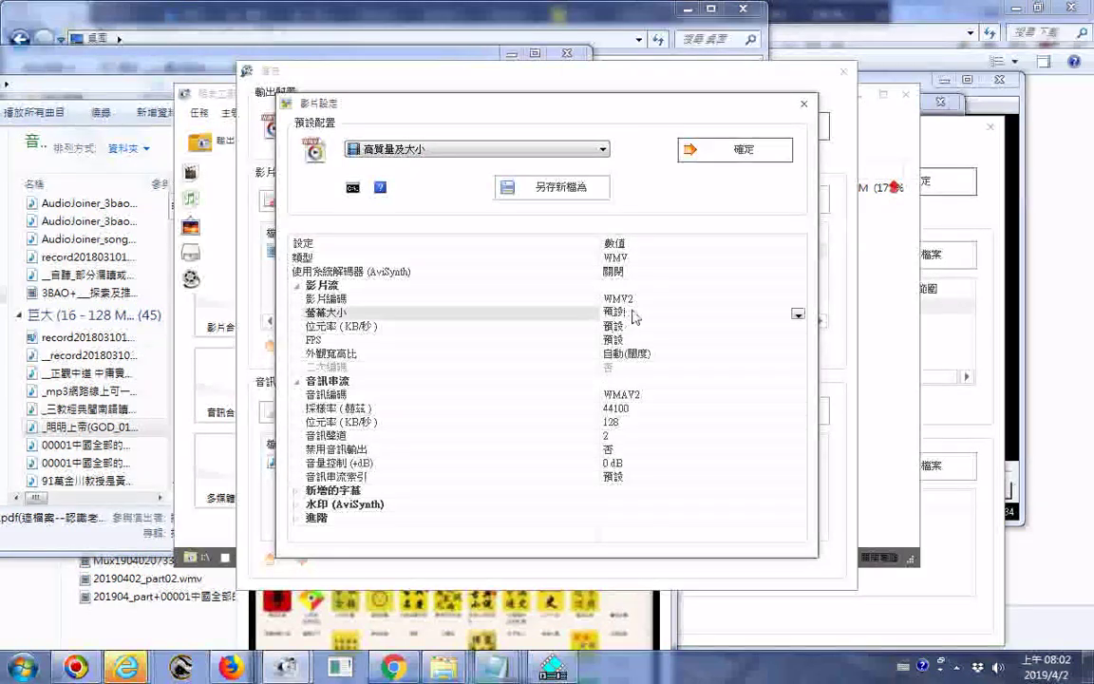
left_click(798, 315)
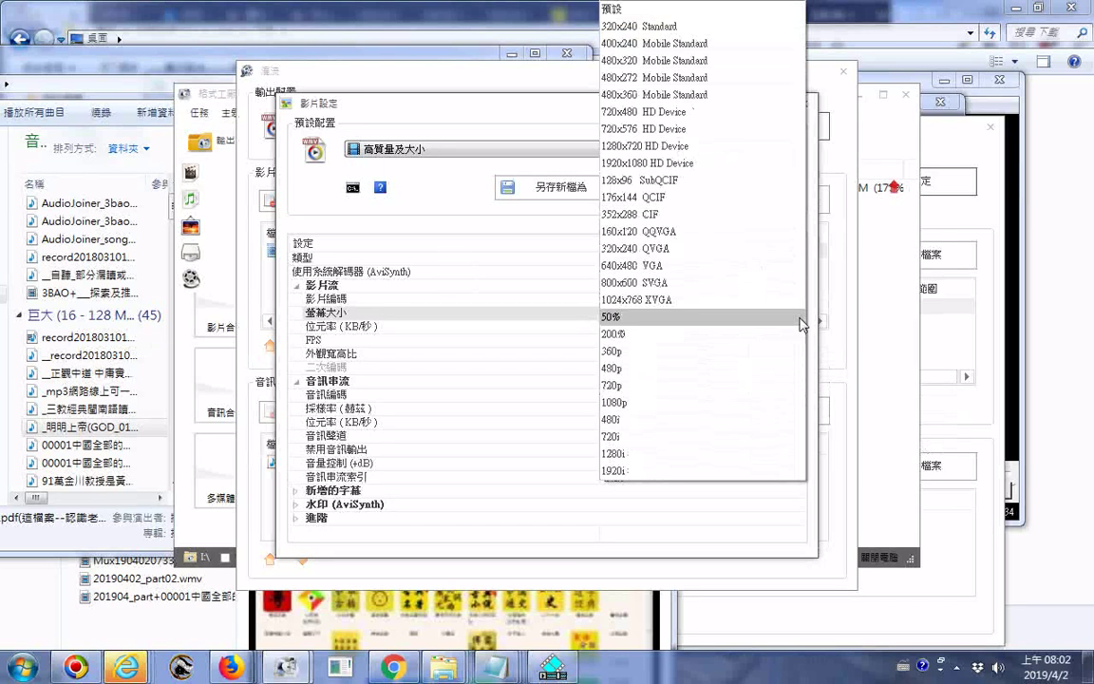
left_click(627, 406)
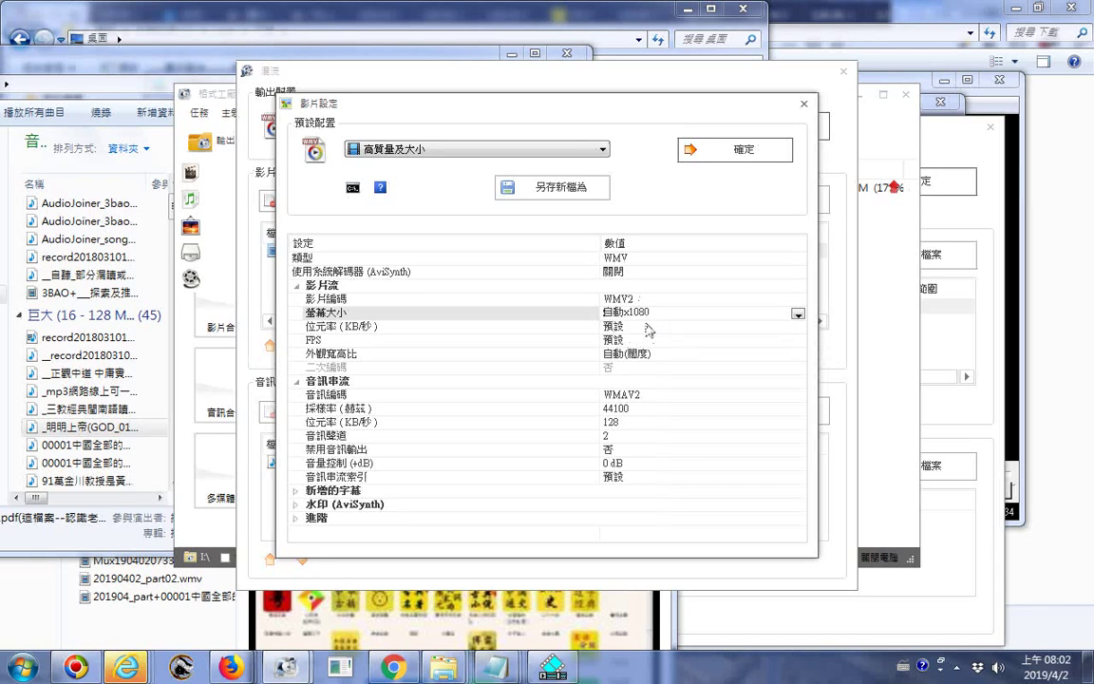
left_click(798, 314)
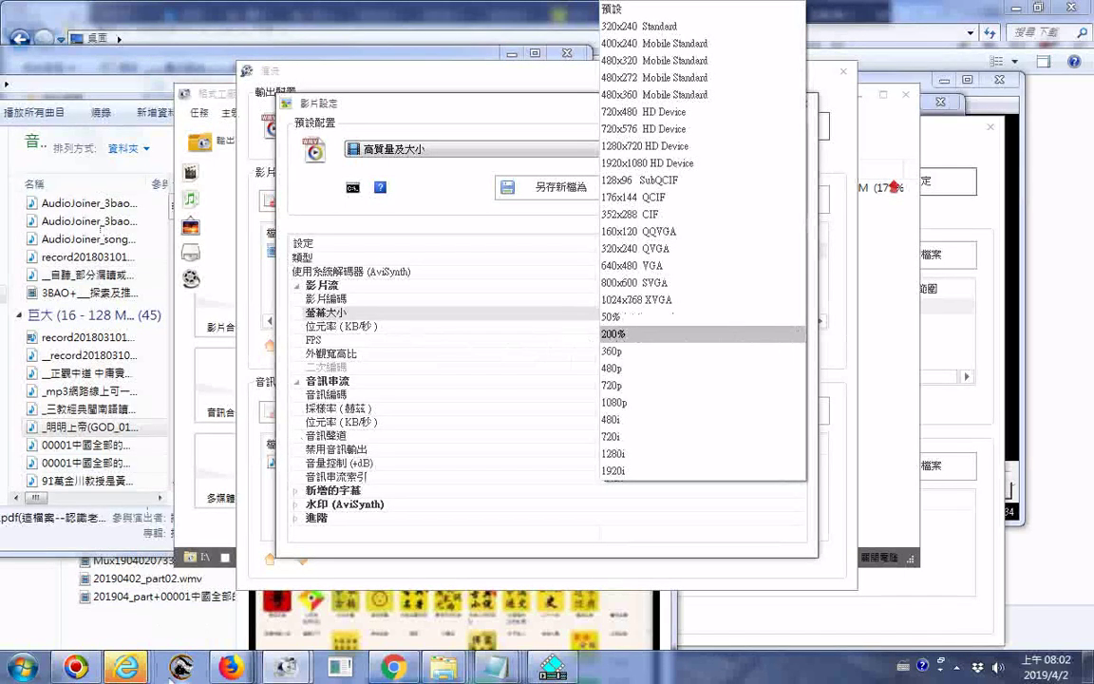
Step: Check the source video's frame dimensions in the ADATA HM900 (I:) folder, then minimize that folder window
left_click(440, 669)
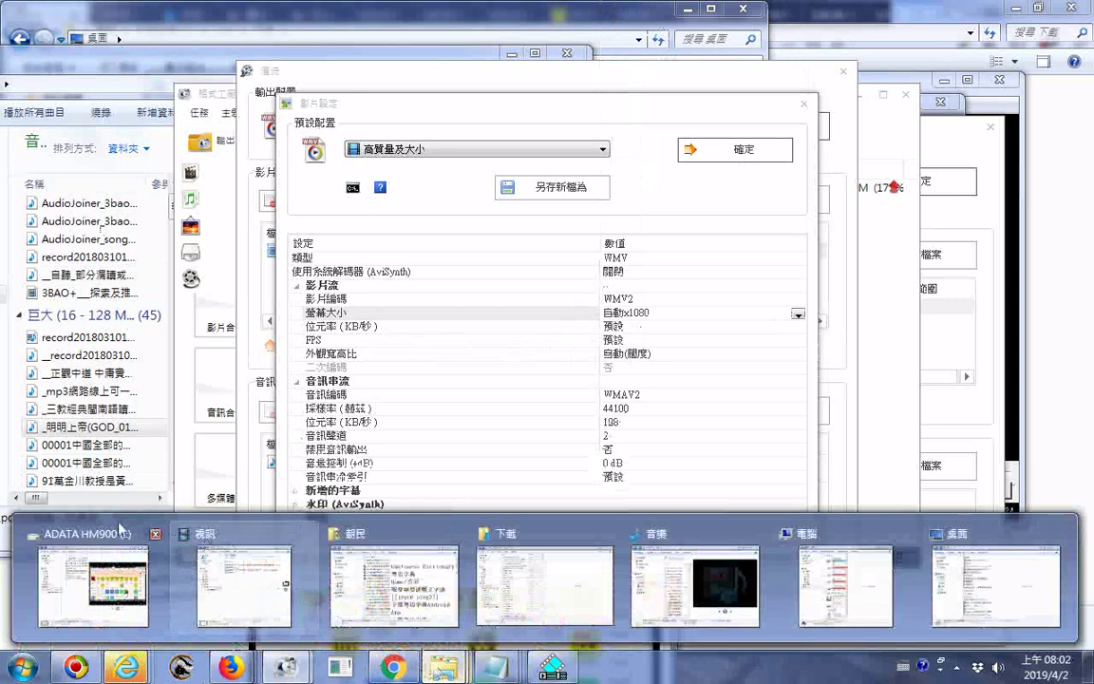
mouse_move(85, 560)
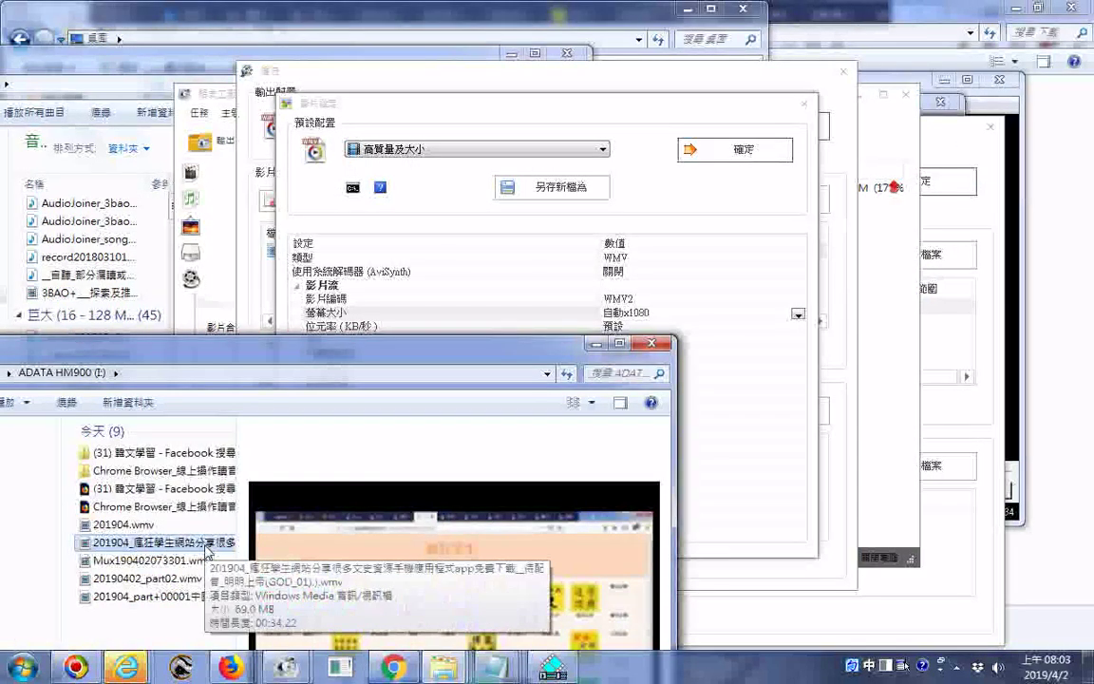
left_click_drag(309, 364, 371, 61)
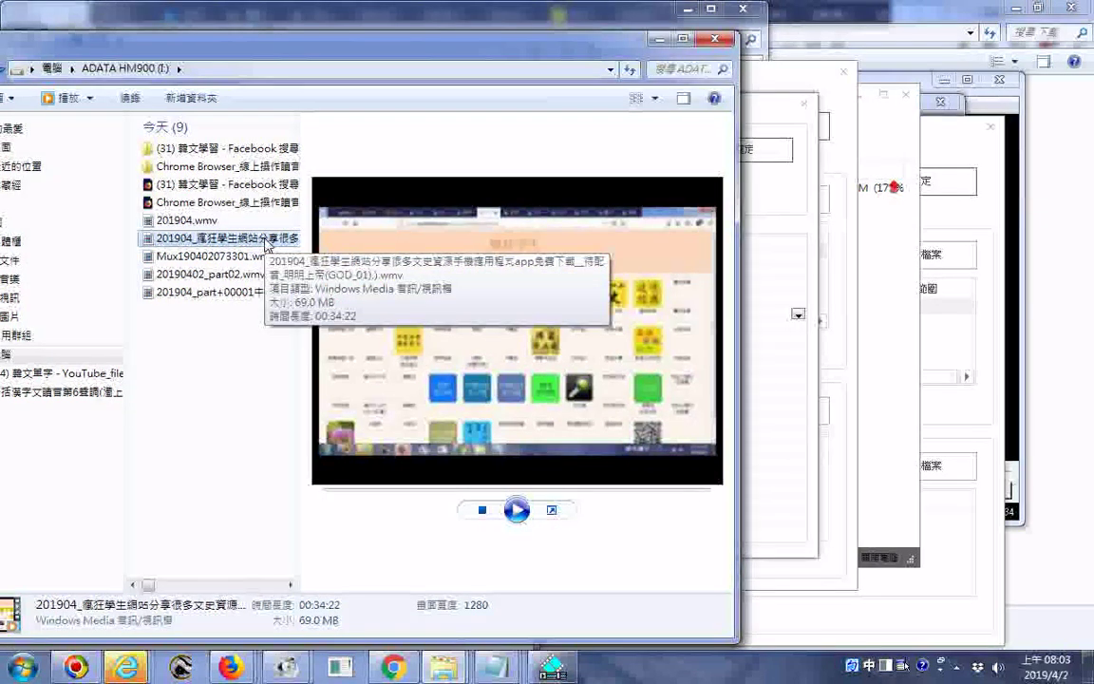
left_click(662, 41)
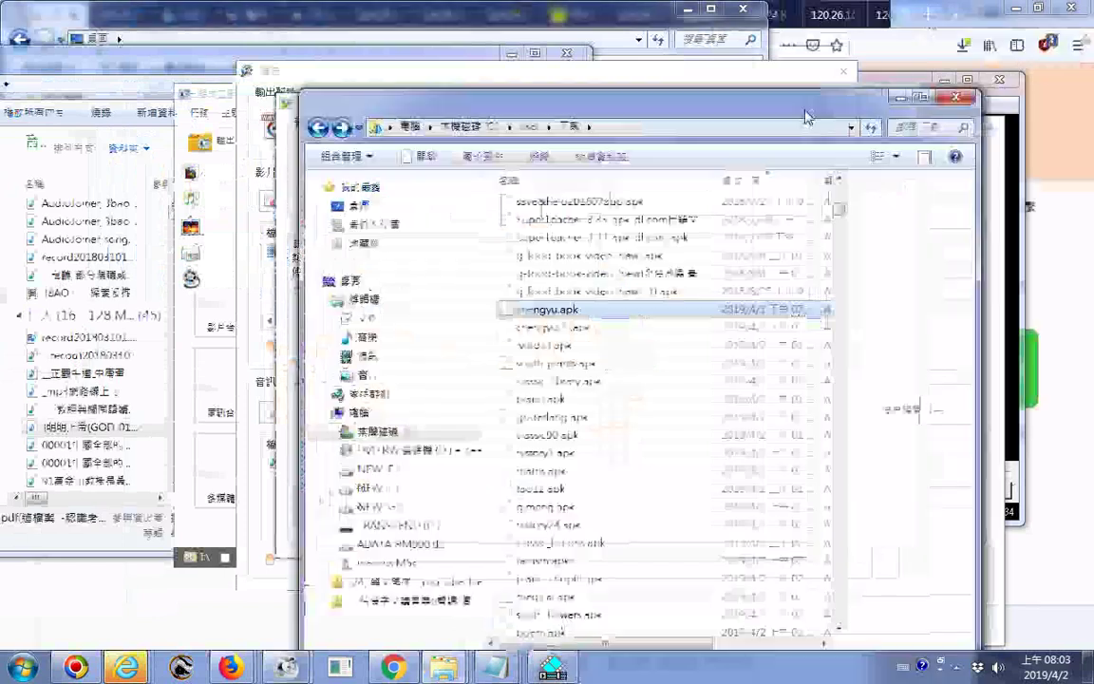
Step: Clear windows away from the desktop and view the monitor's screen resolution settings
left_click(1014, 13)
left_click(1016, 12)
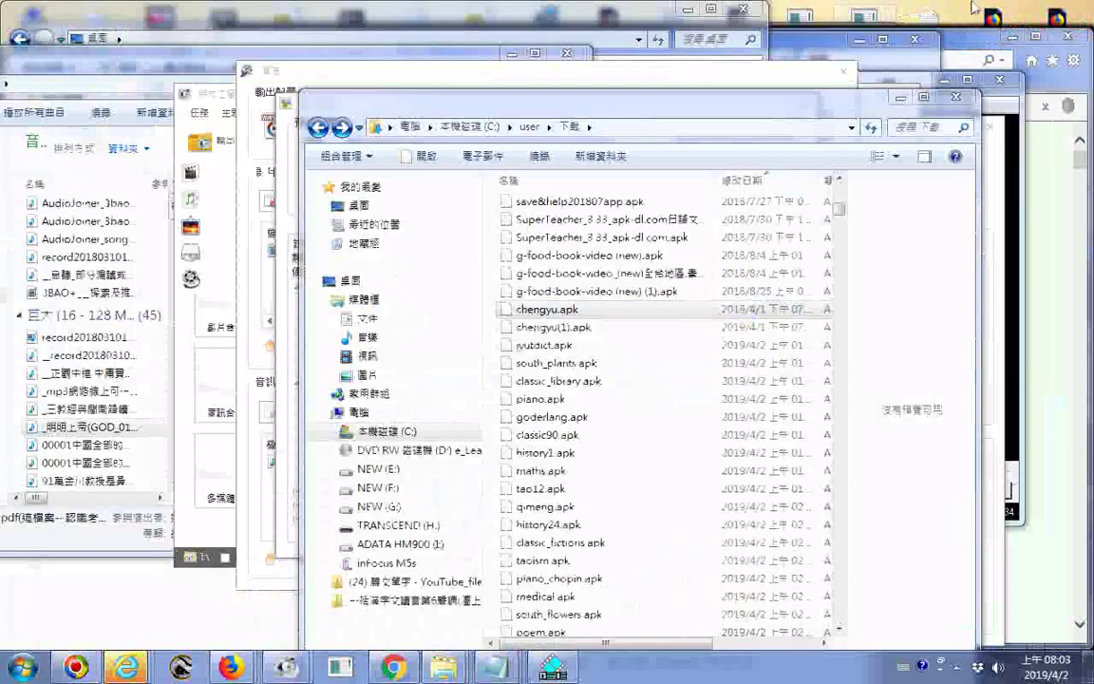
right_click(869, 11)
right_click(947, 8)
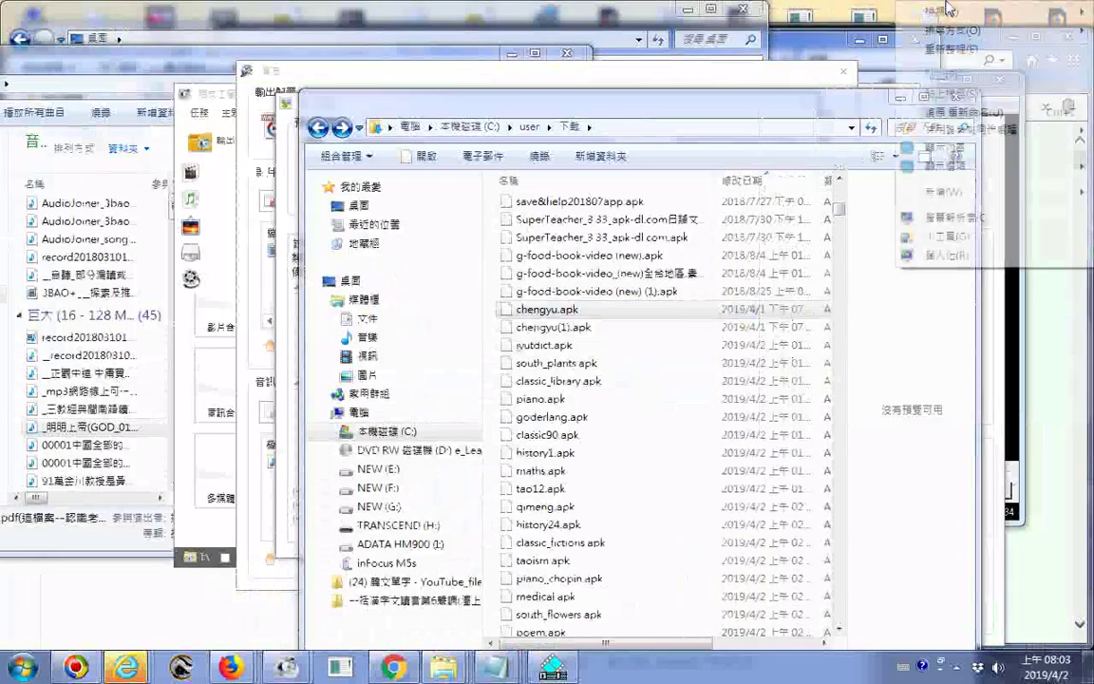
left_click(971, 225)
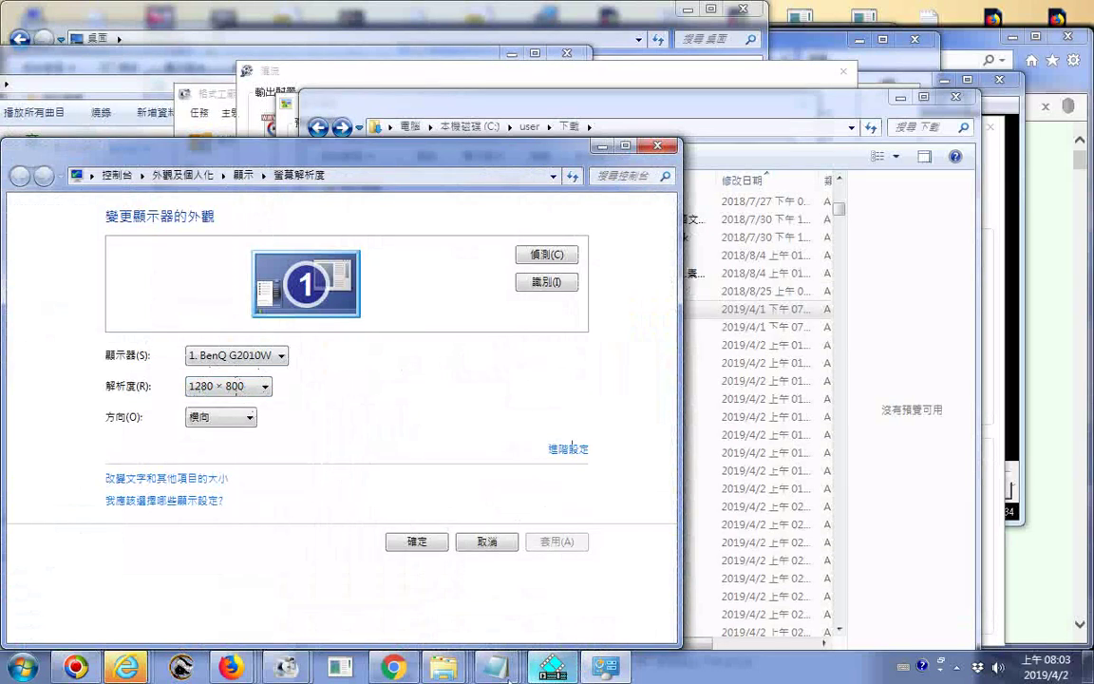
Step: Return to the video settings in Format Factory and set the output screen size to 1280x720 HD Device
mouse_move(281, 670)
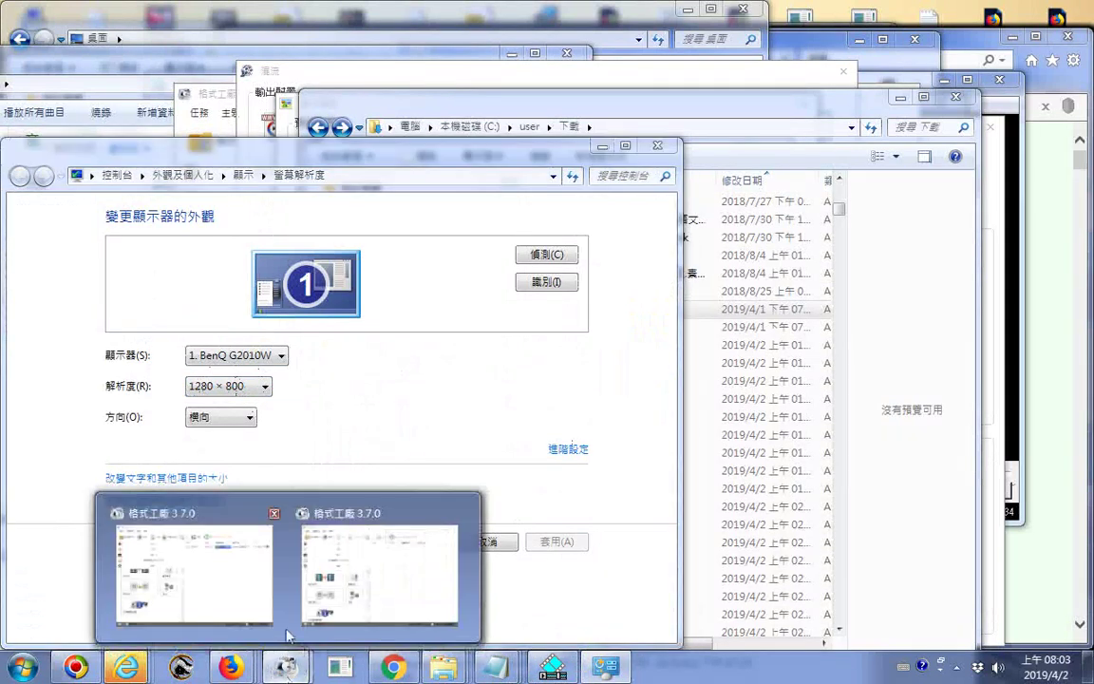
mouse_move(337, 517)
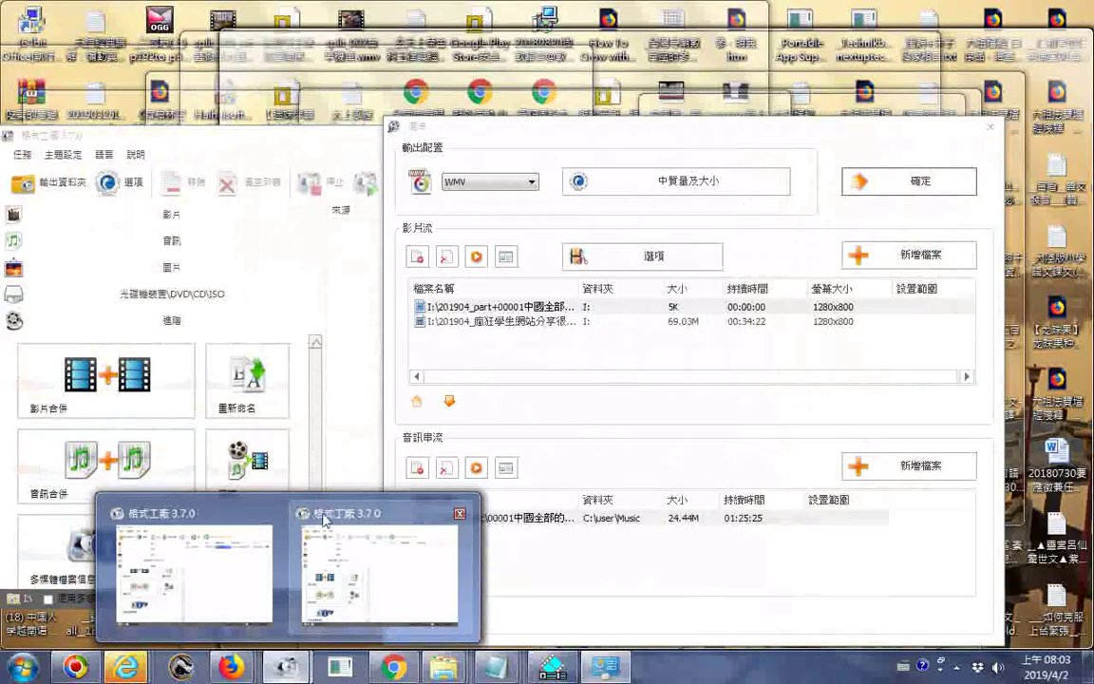
left_click(190, 560)
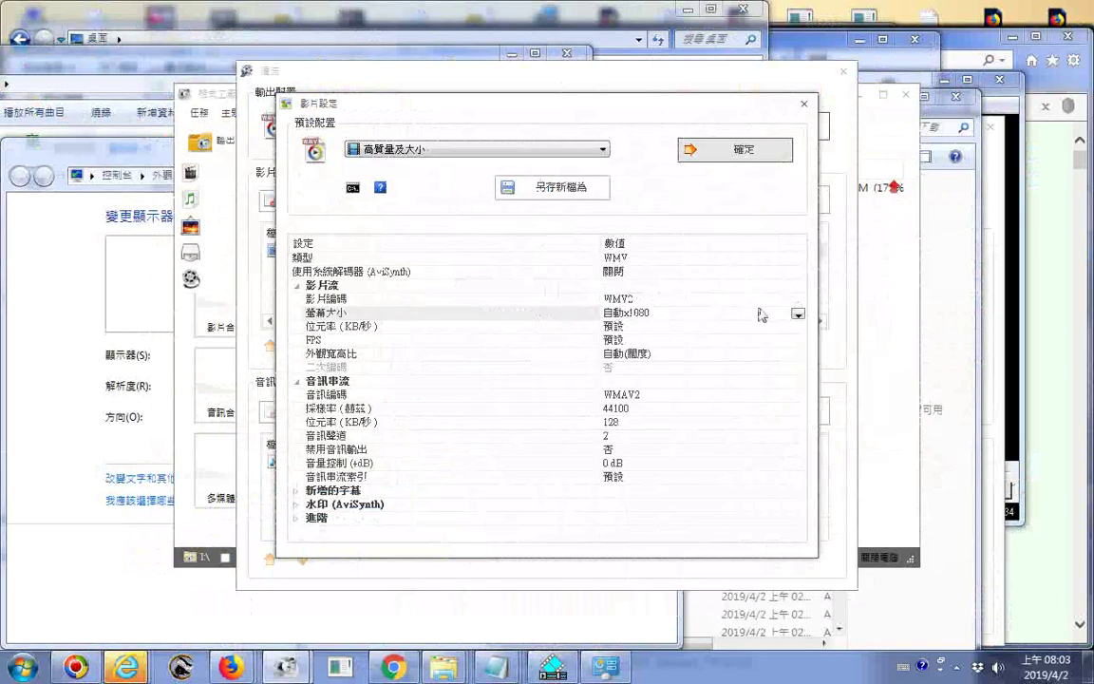
left_click(798, 314)
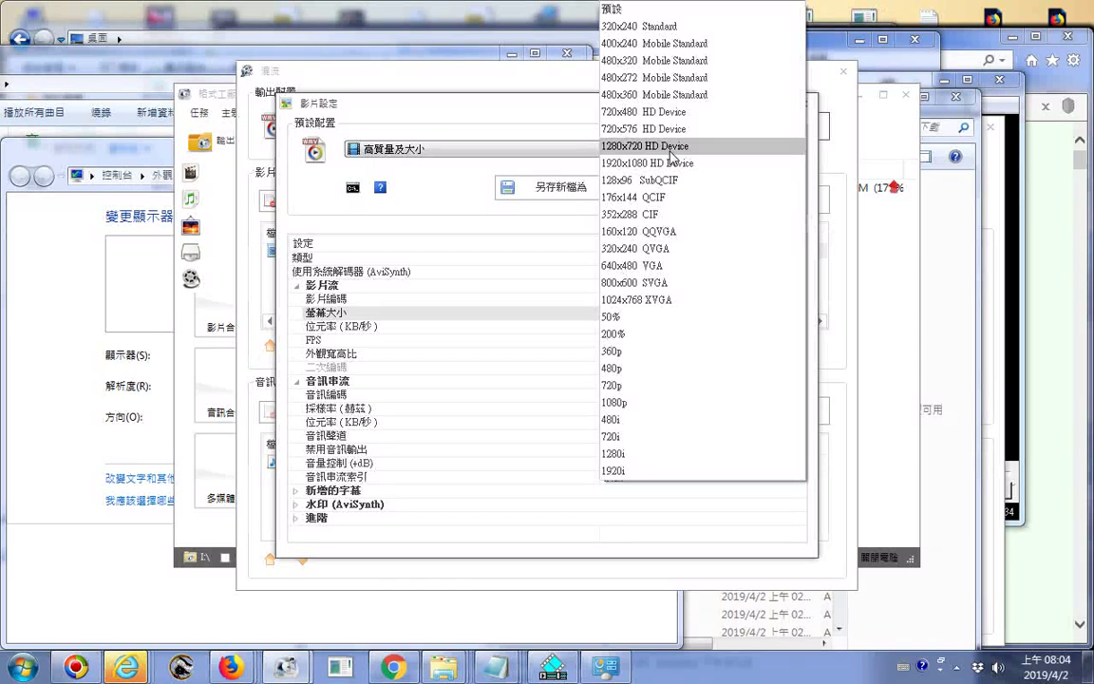
left_click(671, 148)
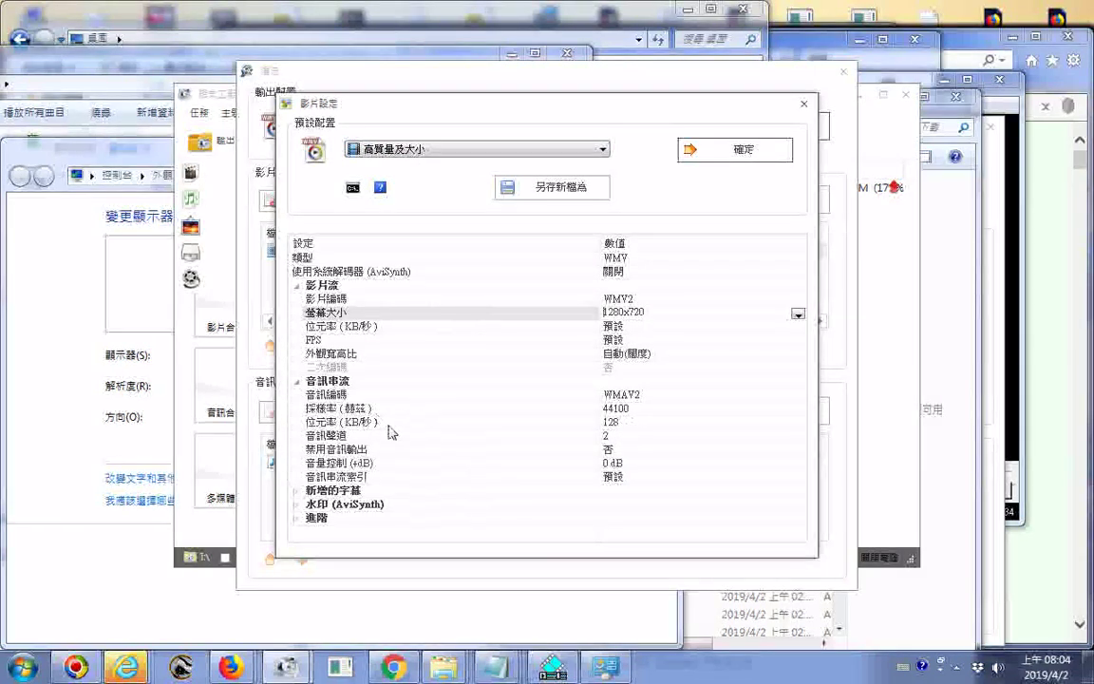
Step: Set the audio stream's bitrate to 256 KB/s and confirm the output video settings
left_click(634, 423)
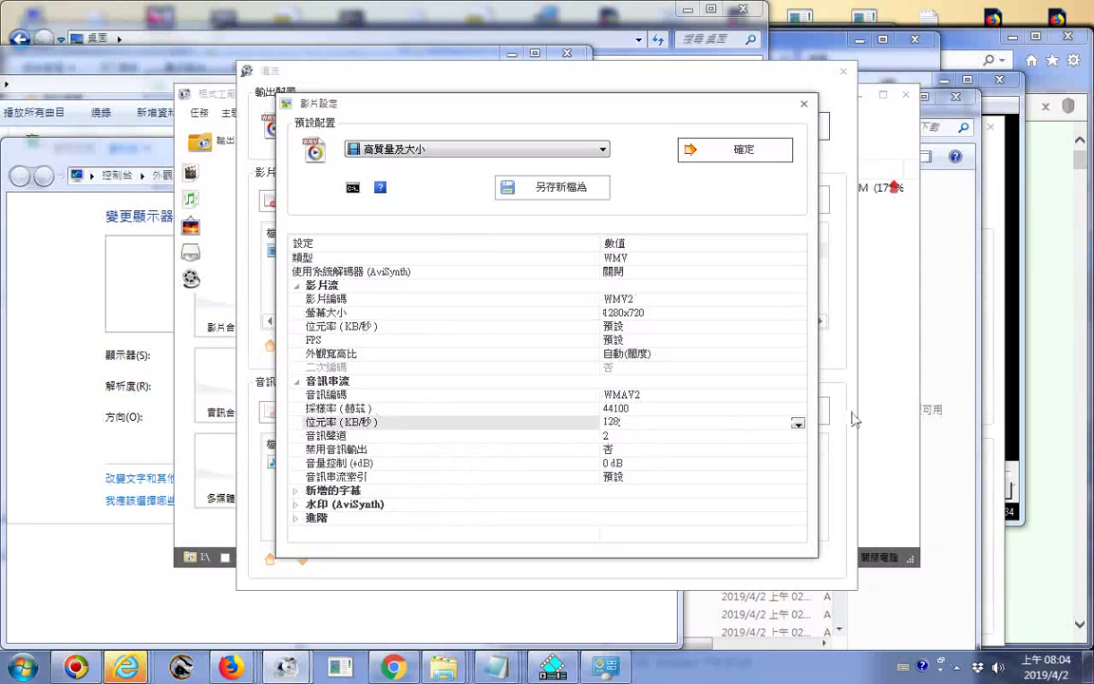
left_click(797, 424)
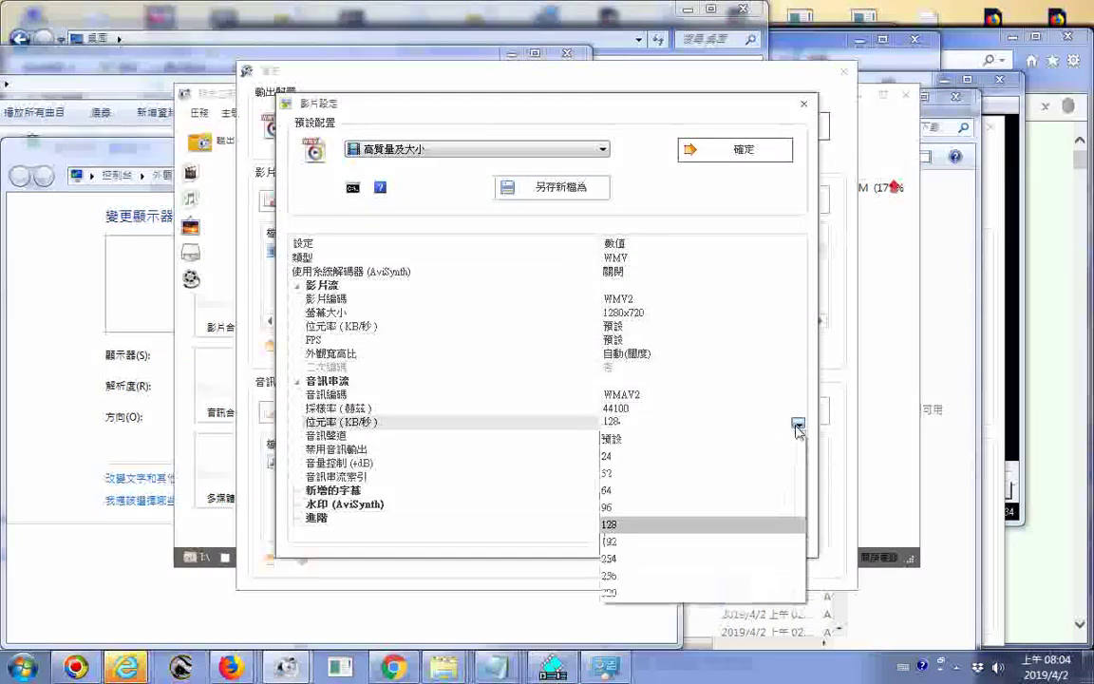
left_click(642, 576)
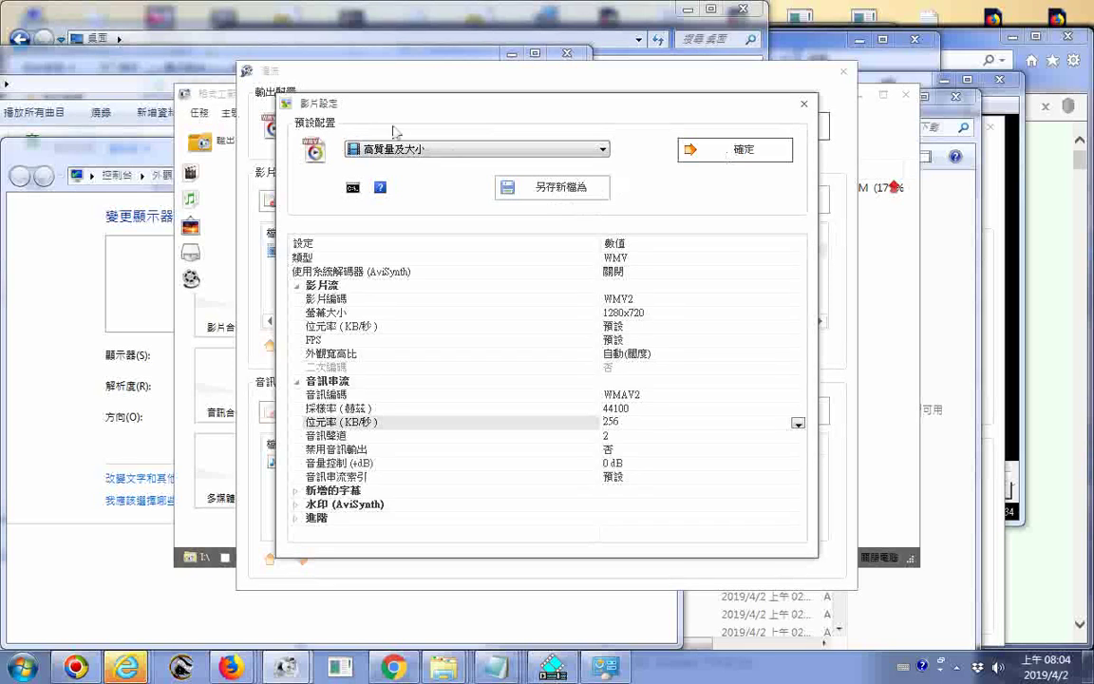
left_click(737, 148)
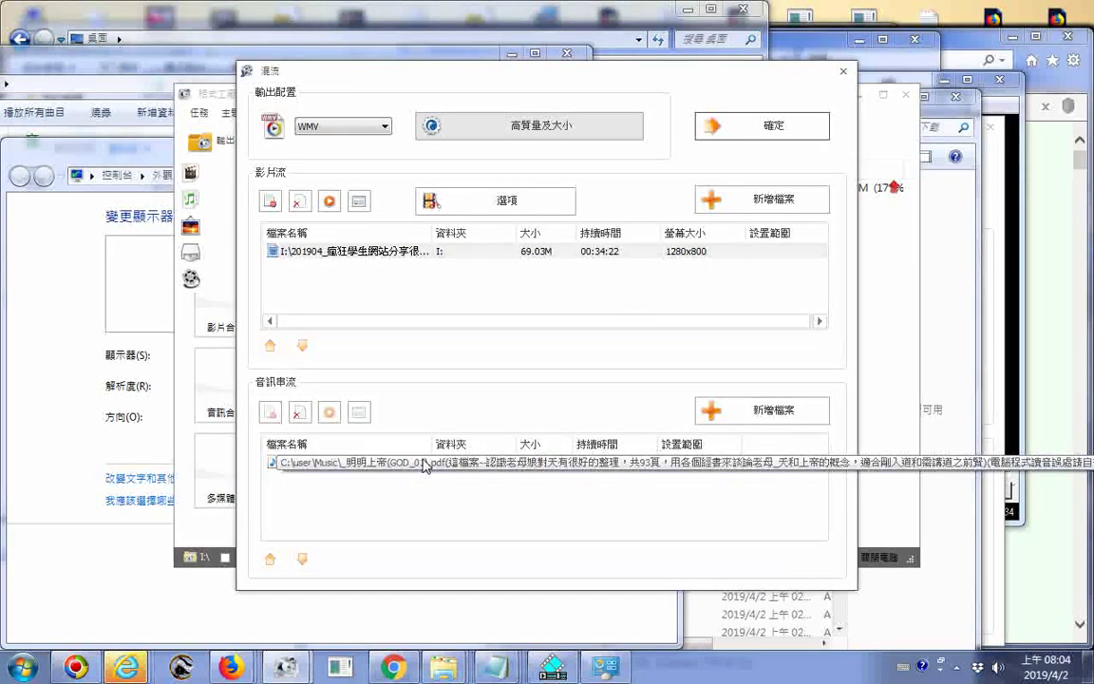
Step: Close the pending mux setup in the second Format Factory window and open an empty mux (混流) setup there
left_click(285, 675)
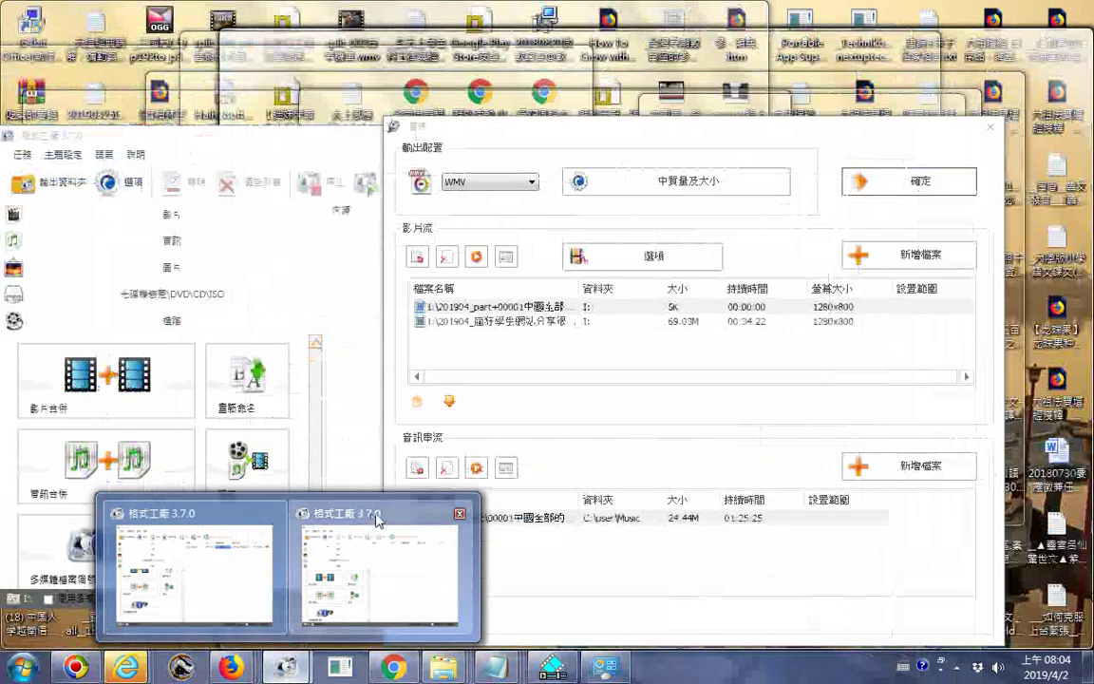
left_click(379, 581)
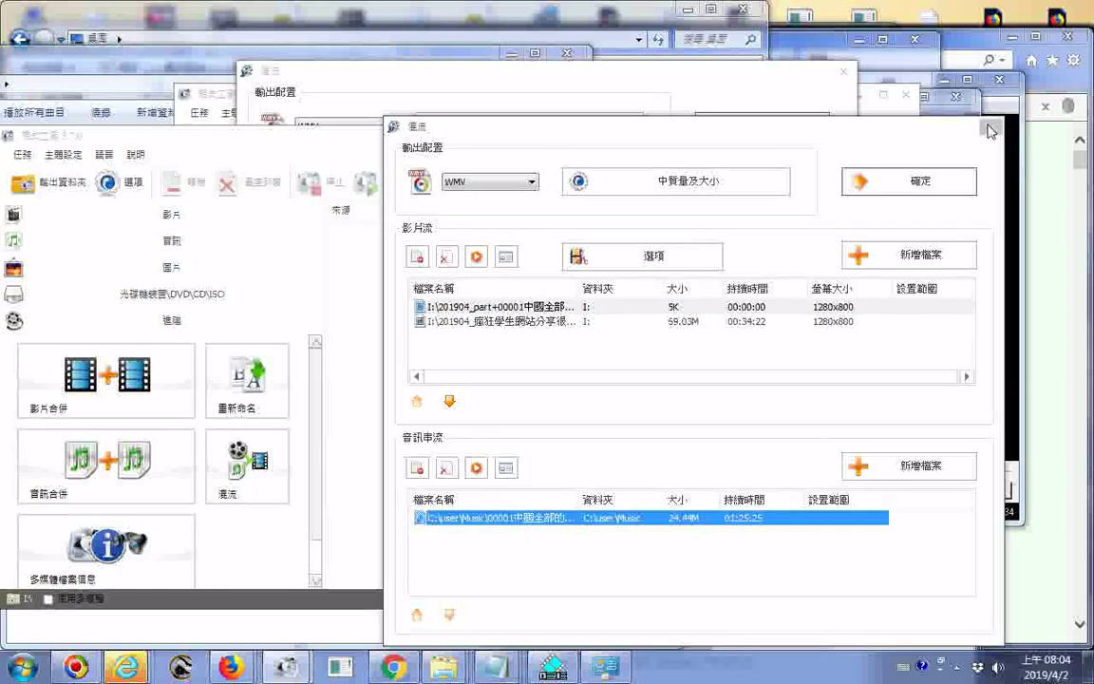
left_click(990, 130)
mouse_move(292, 675)
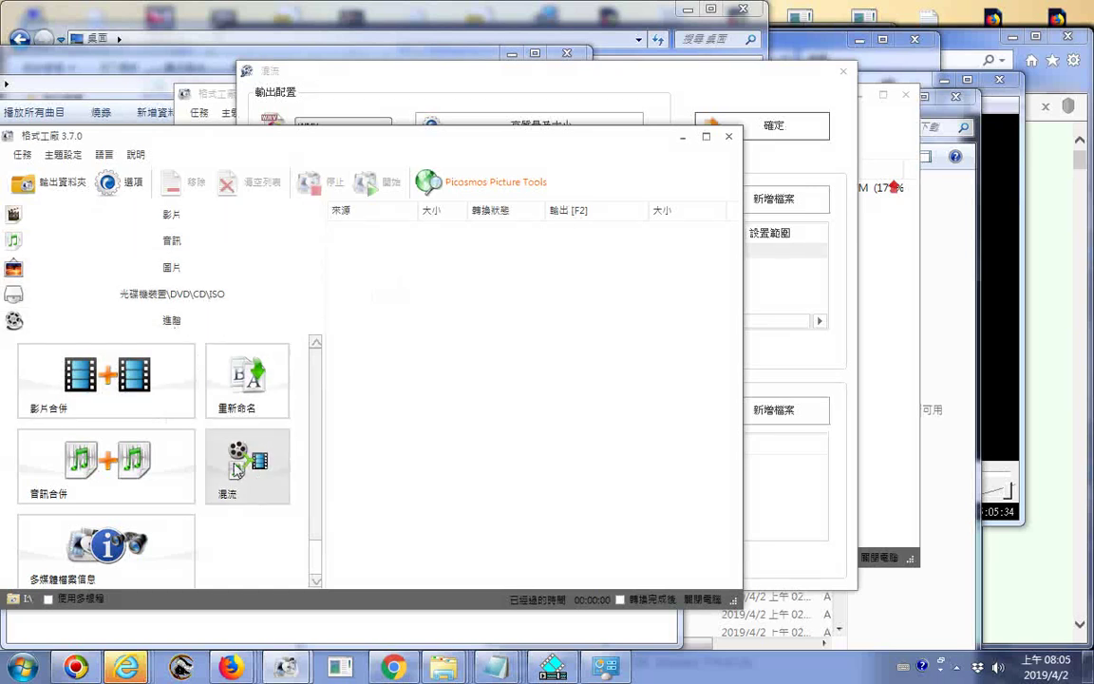
left_click(217, 427)
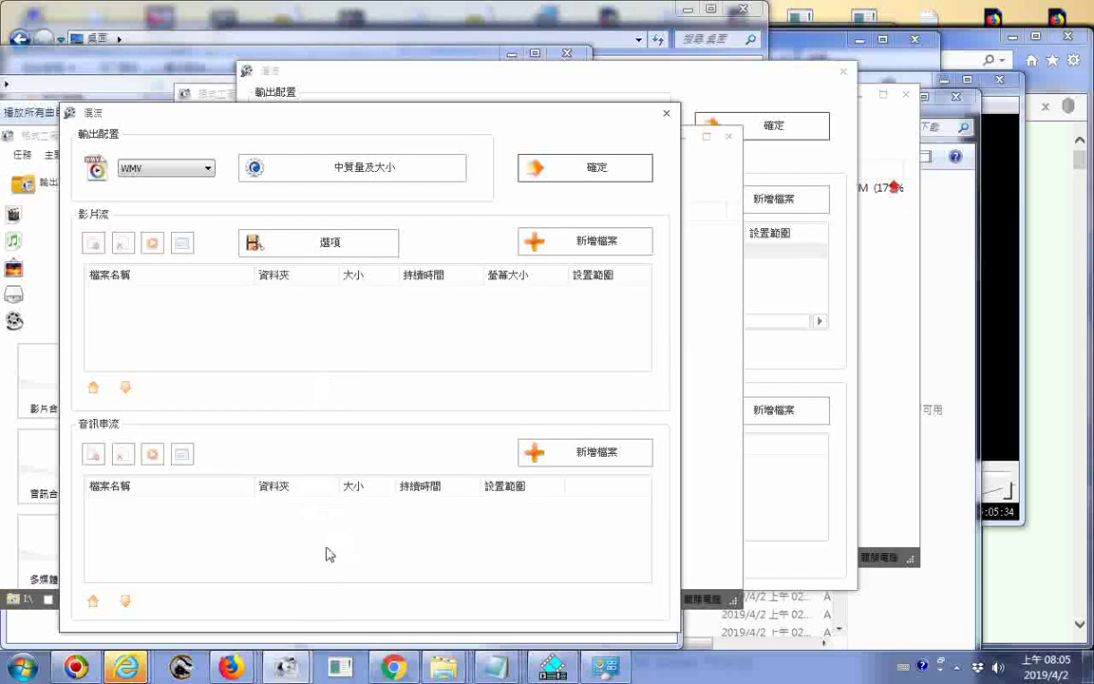
Step: Confirm the mux setup for the 00:34:22 video in the first Format Factory window and start converting the queued task
left_click(760, 91)
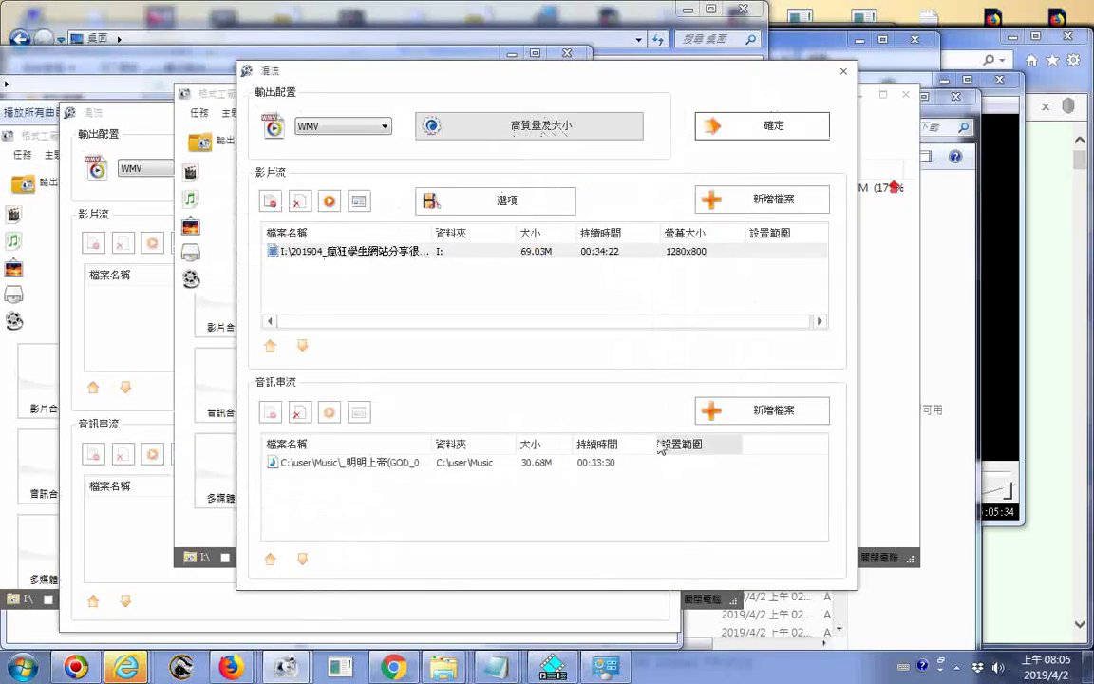
left_click(771, 128)
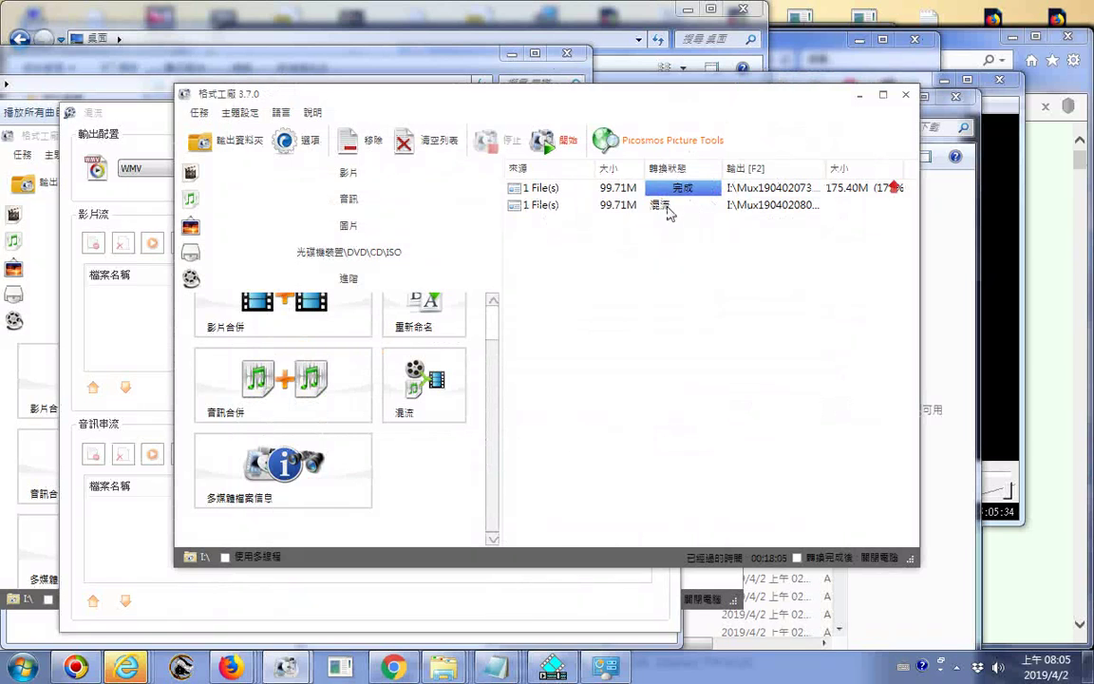
left_click(566, 141)
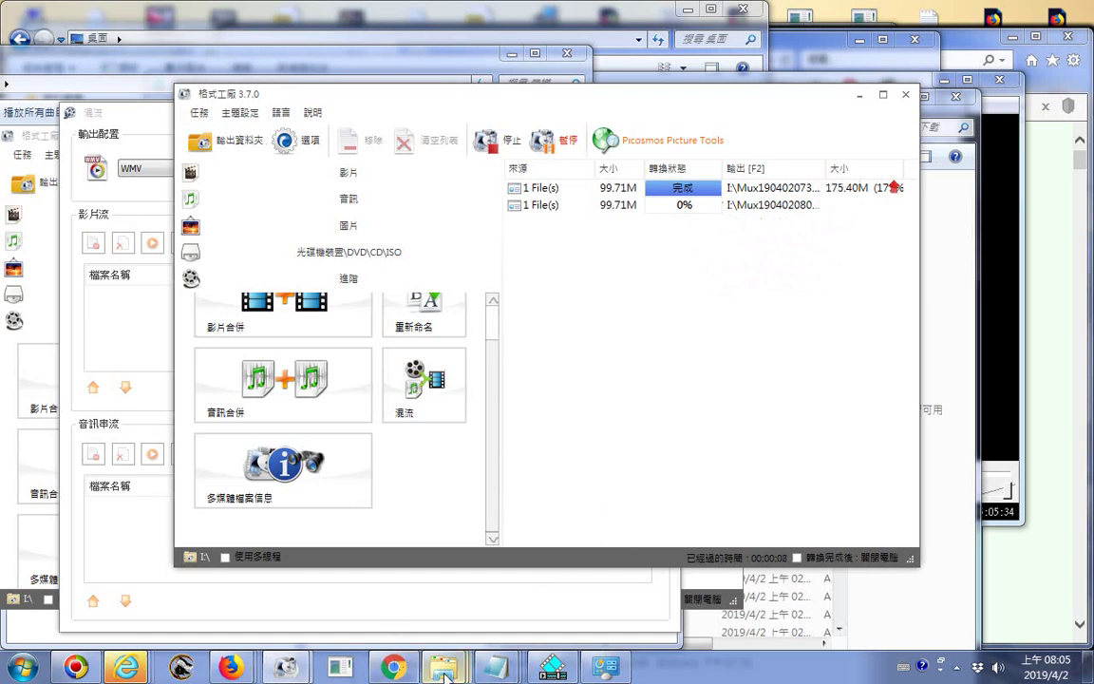
left_click(558, 671)
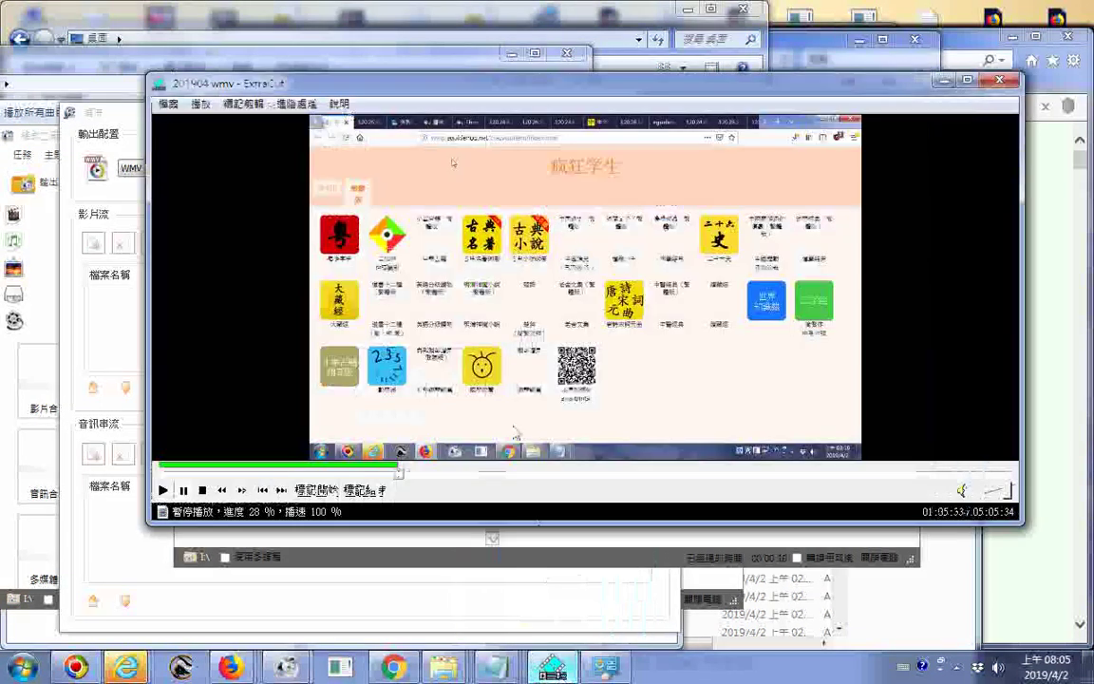
left_click(253, 106)
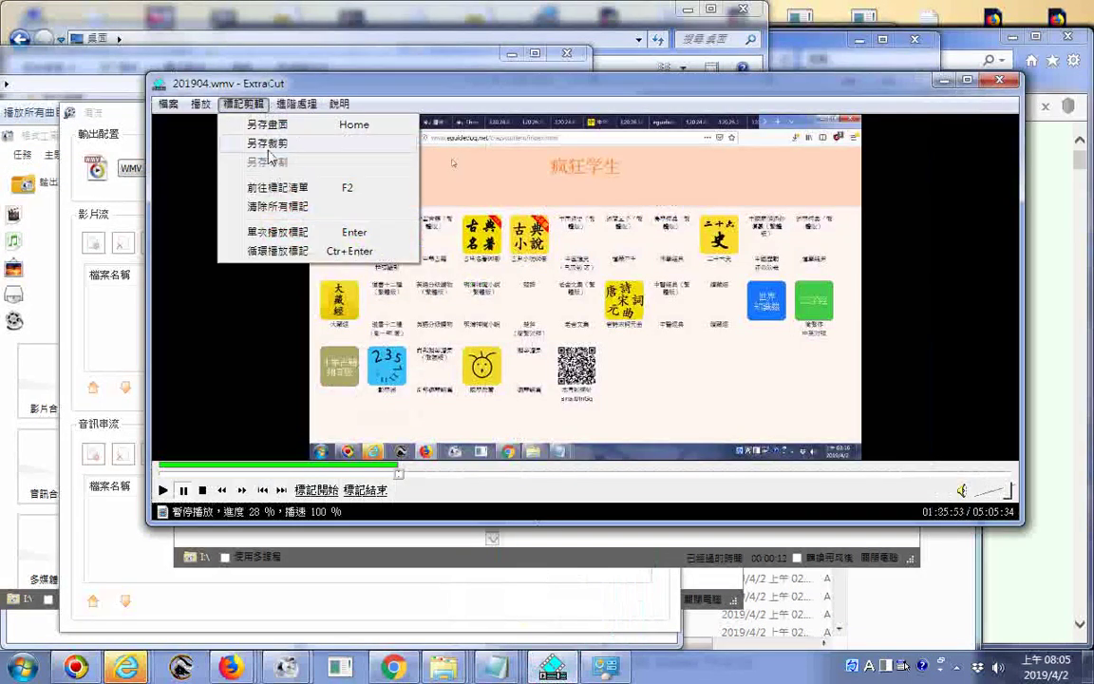
left_click(242, 136)
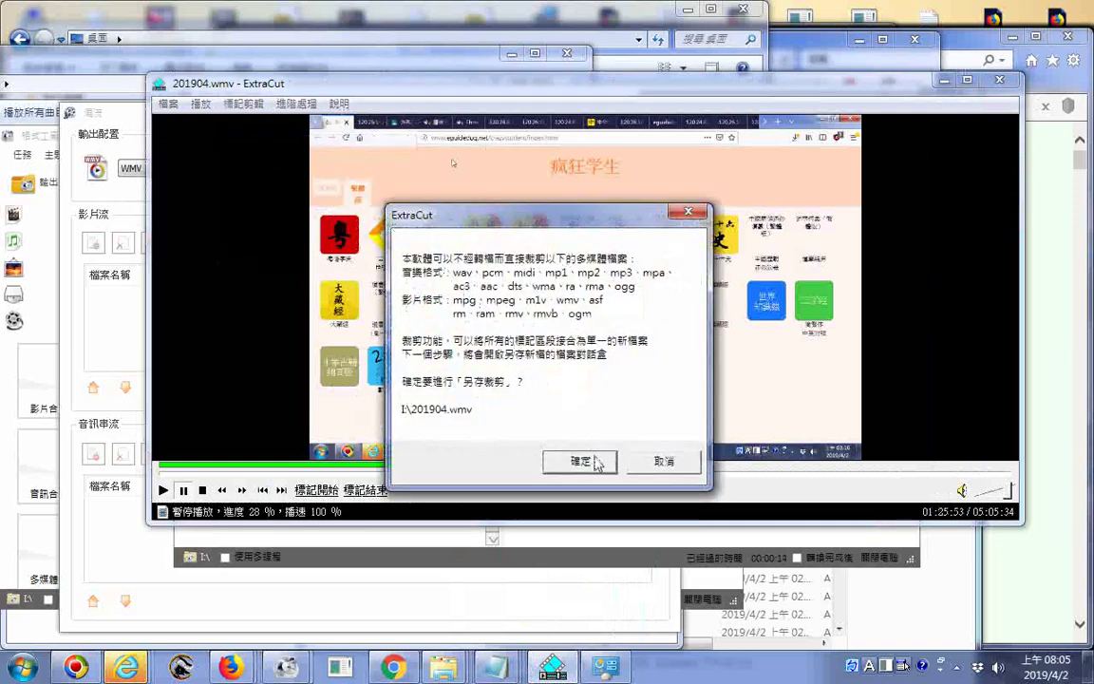
left_click(580, 462)
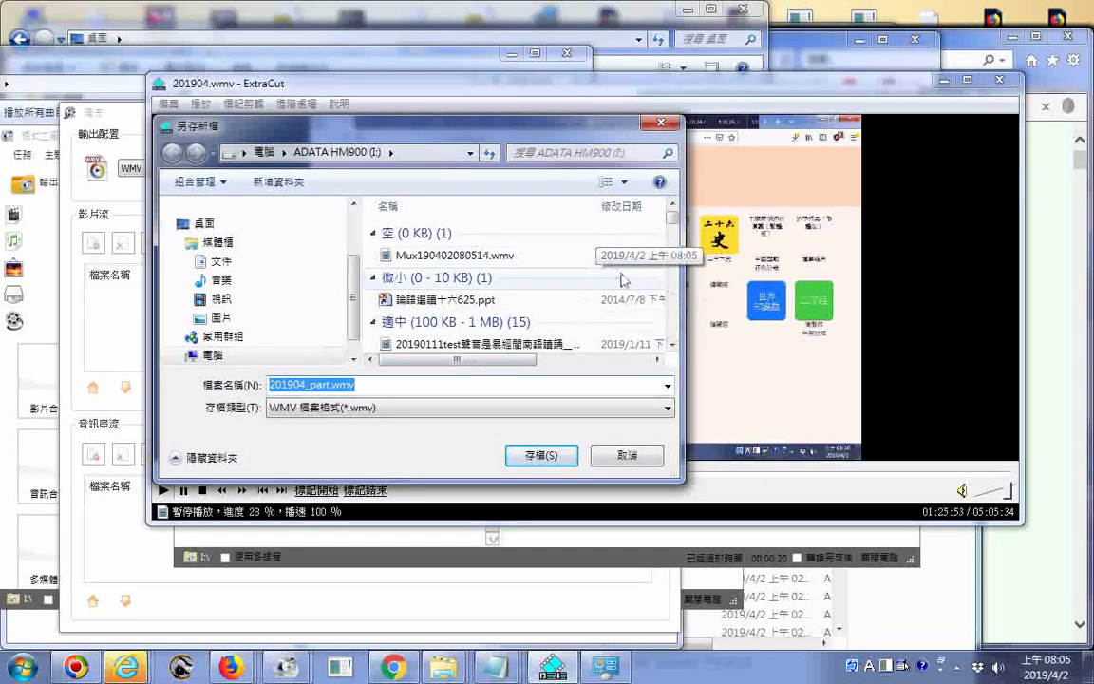
scroll(673, 278, "down", 2)
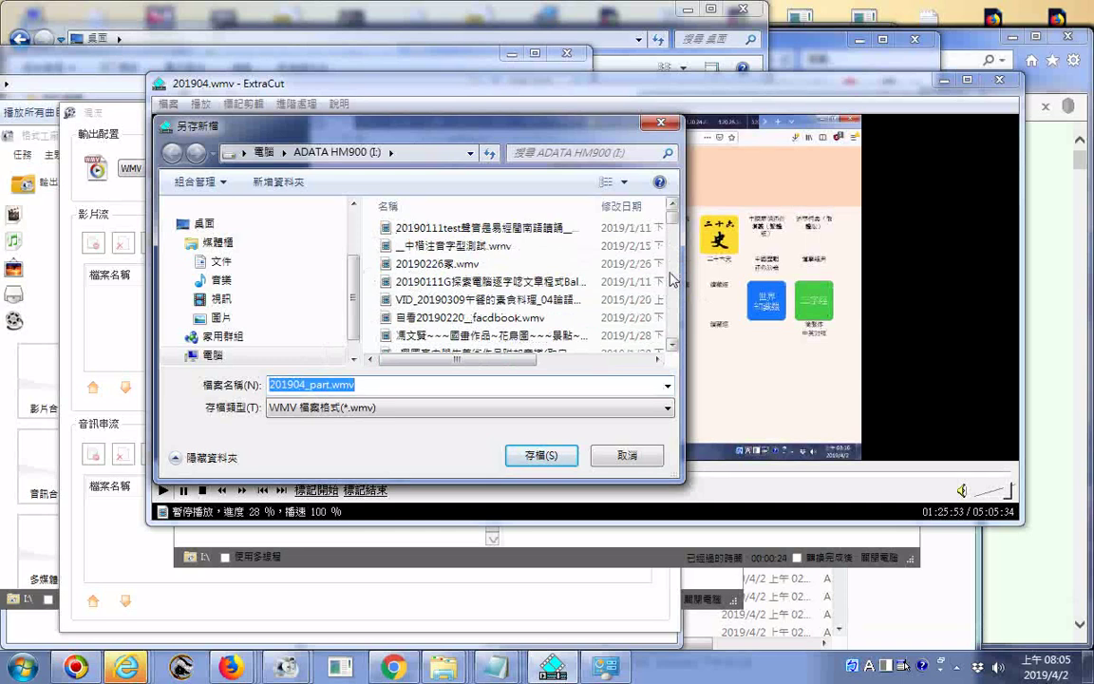
right_click(374, 245)
left_click(608, 346)
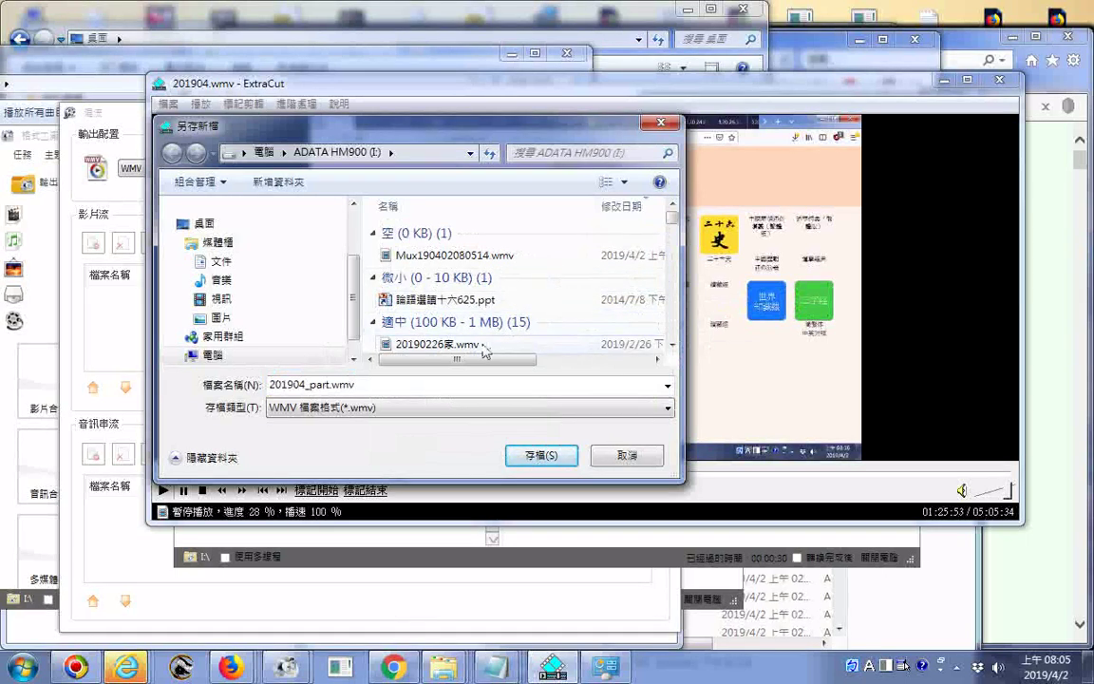
scroll(675, 328, "down", 2)
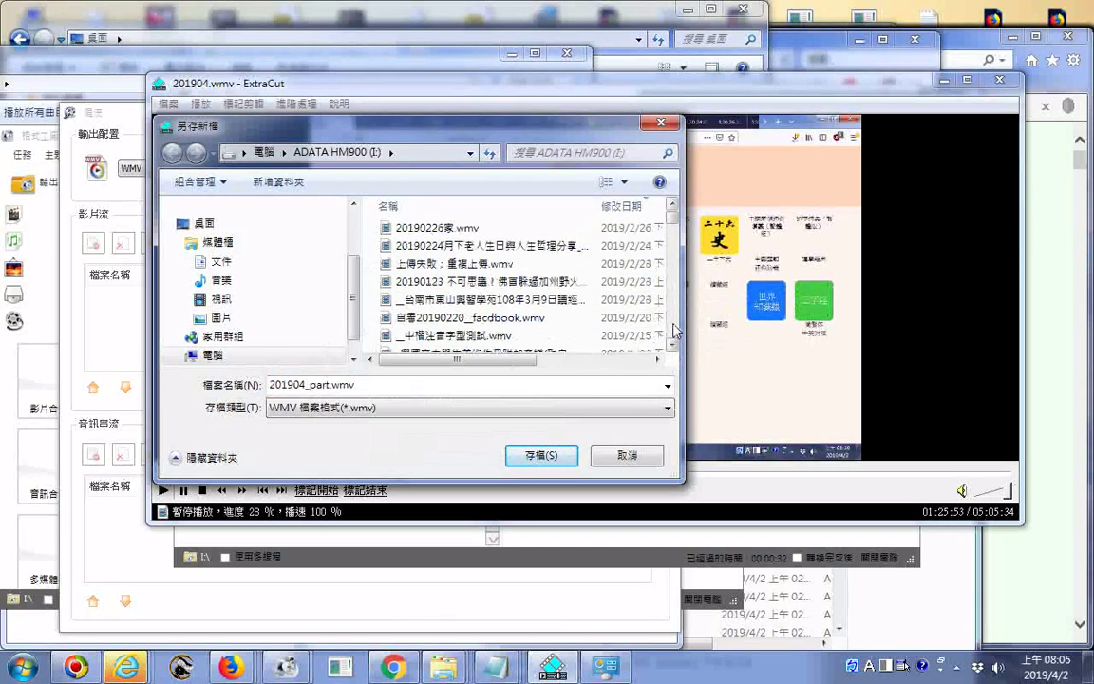
left_click(634, 456)
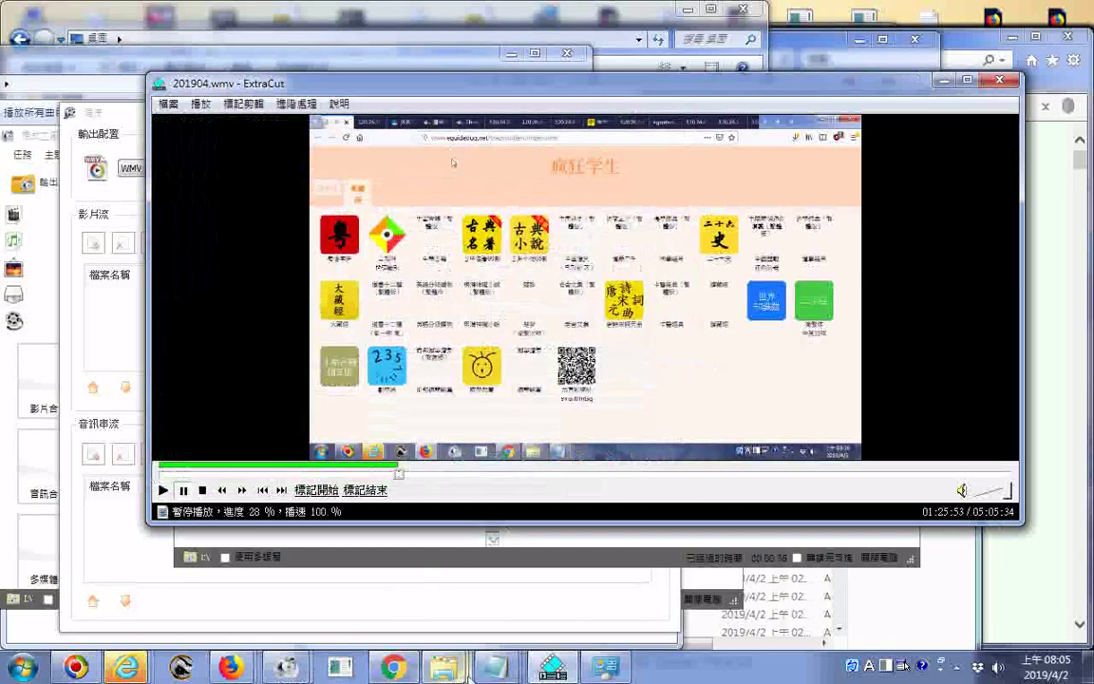
Step: Bring up drive I: with the 201904_part+00001中國全部 video, and shift the second Format Factory window's mux setup aside
mouse_move(443, 668)
left_click(95, 570)
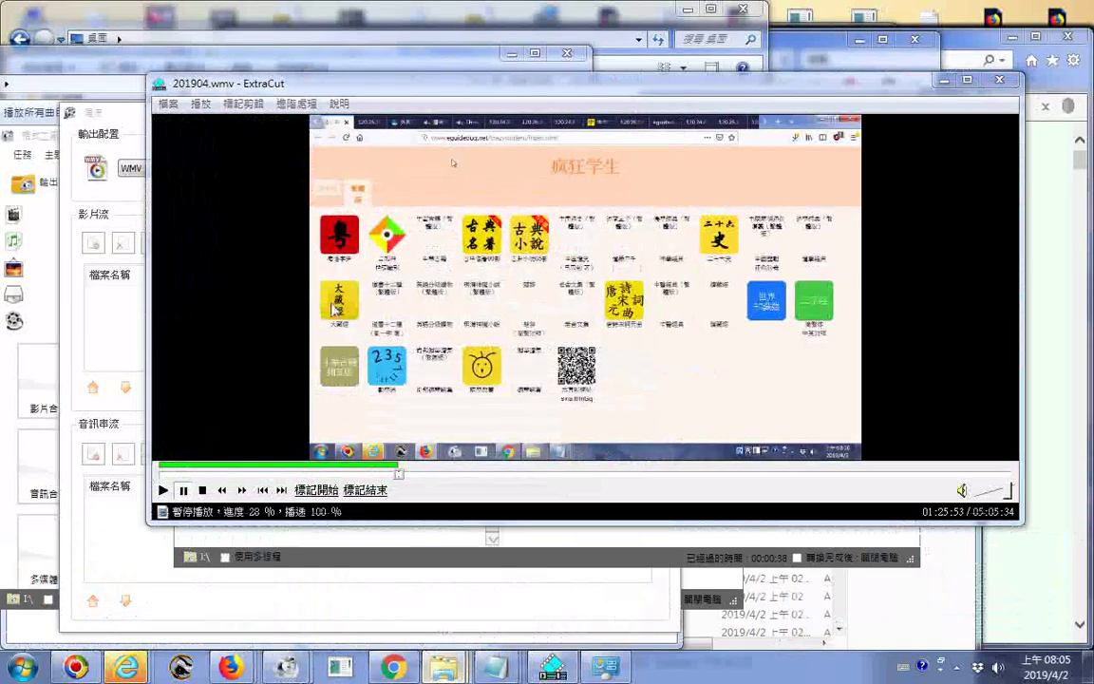
left_click(254, 294)
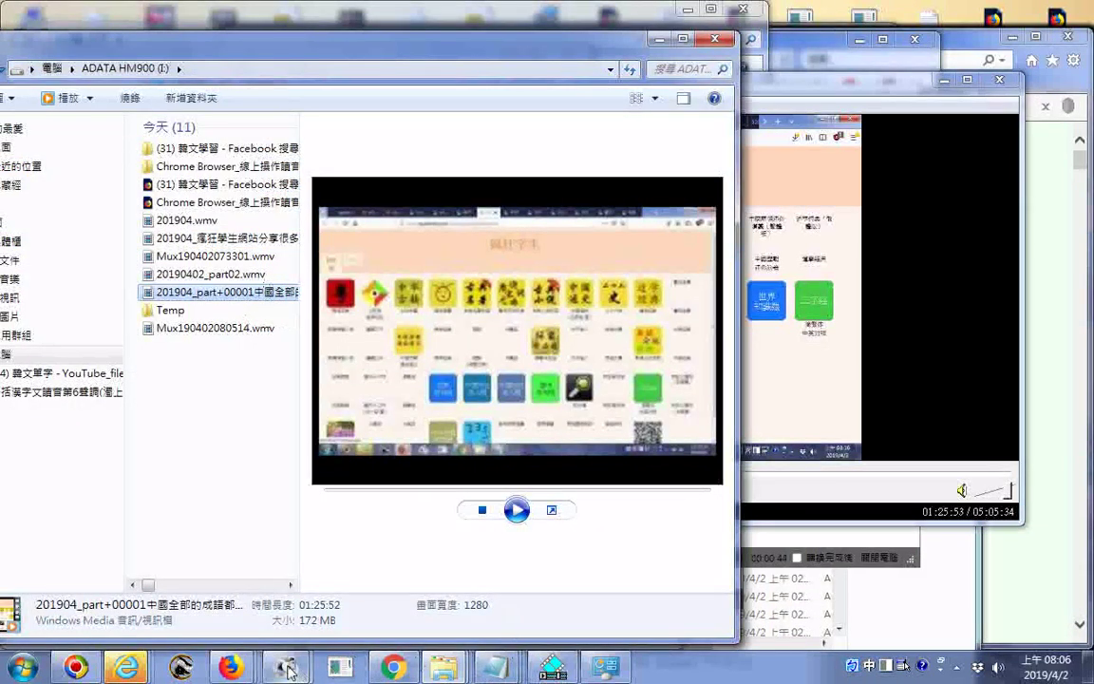
mouse_move(504, 658)
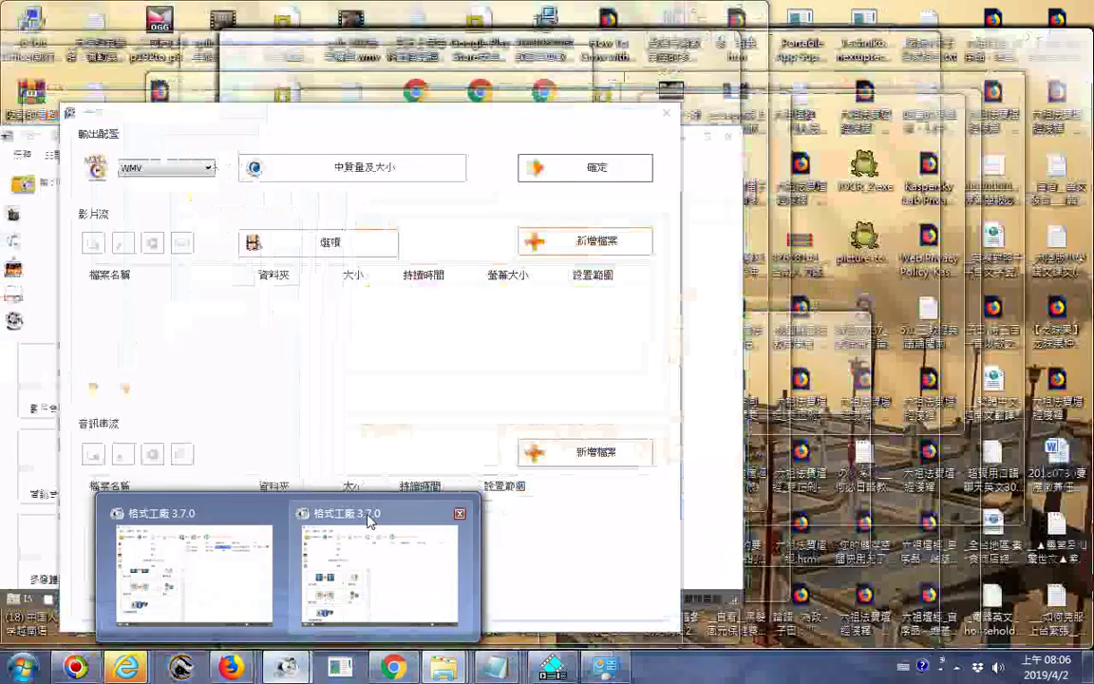
left_click(365, 520)
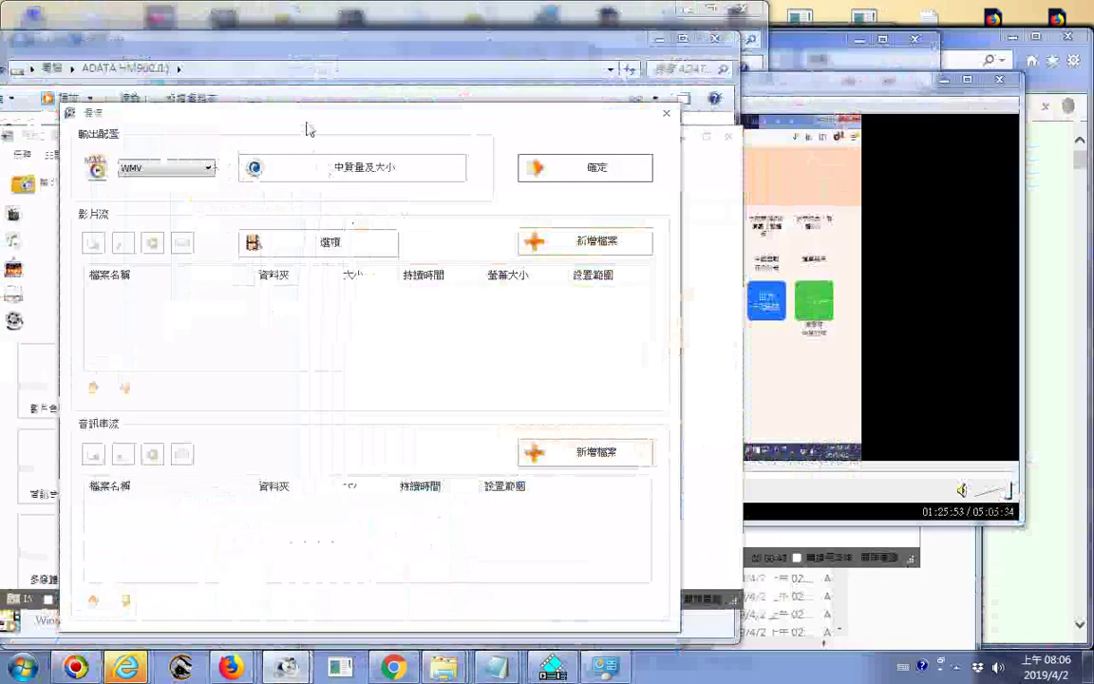
left_click_drag(307, 128, 530, 143)
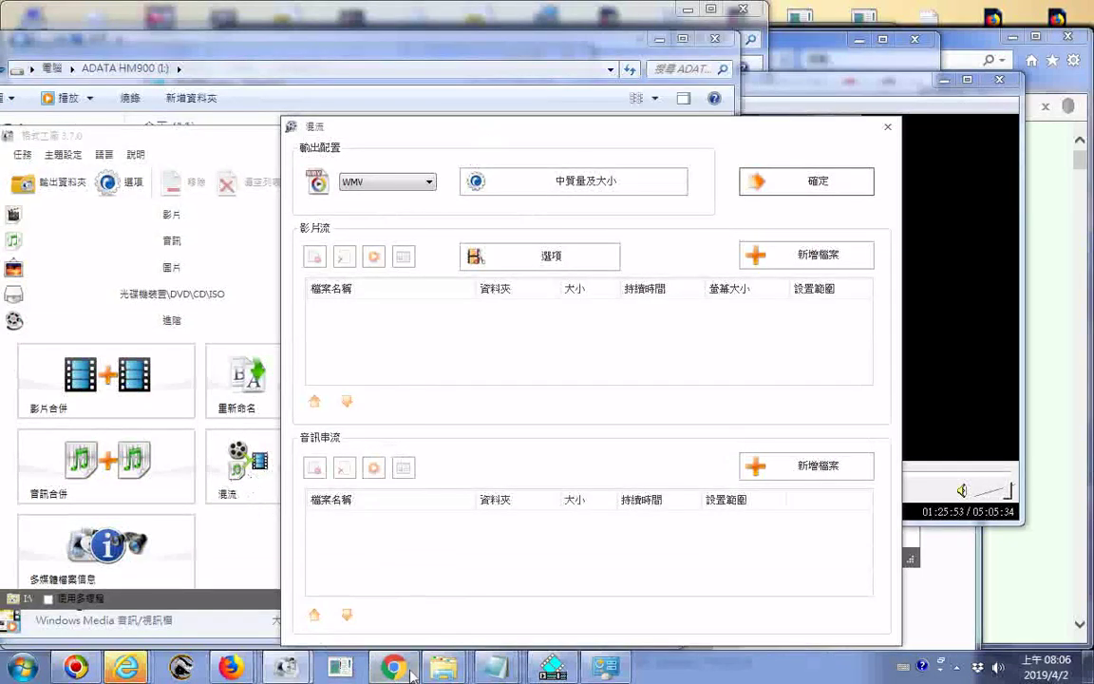
Step: Add the 201904_part+00001中國全部 video from drive I: to the video stream of the mux setup
left_click(443, 668)
left_click(124, 534)
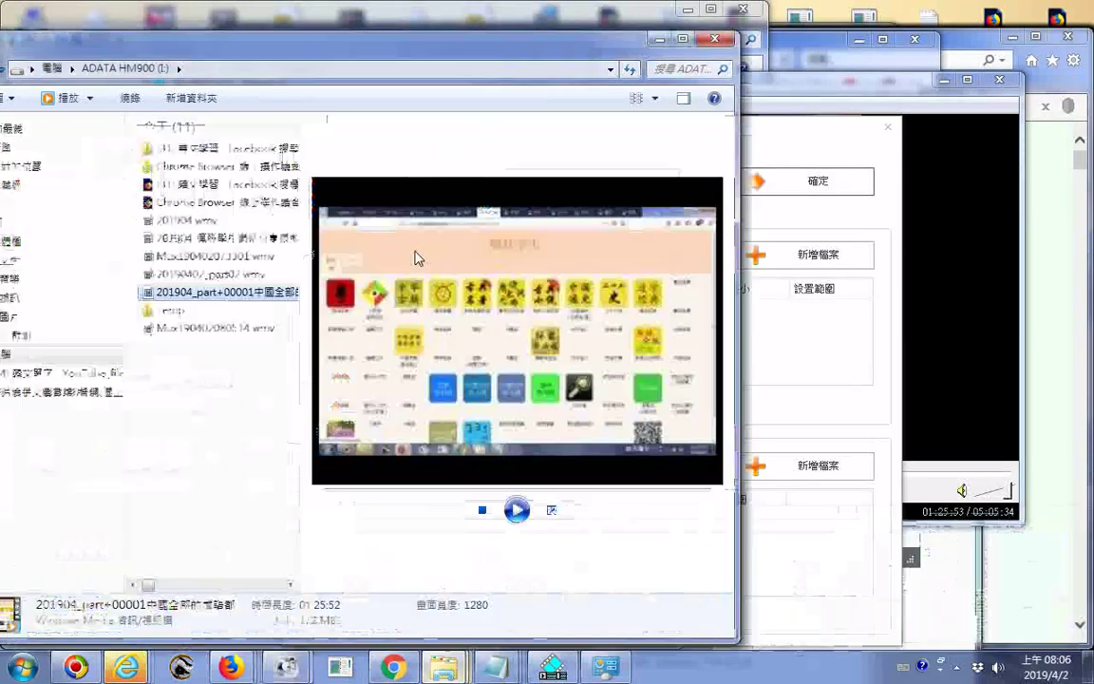
left_click_drag(428, 59, 323, 264)
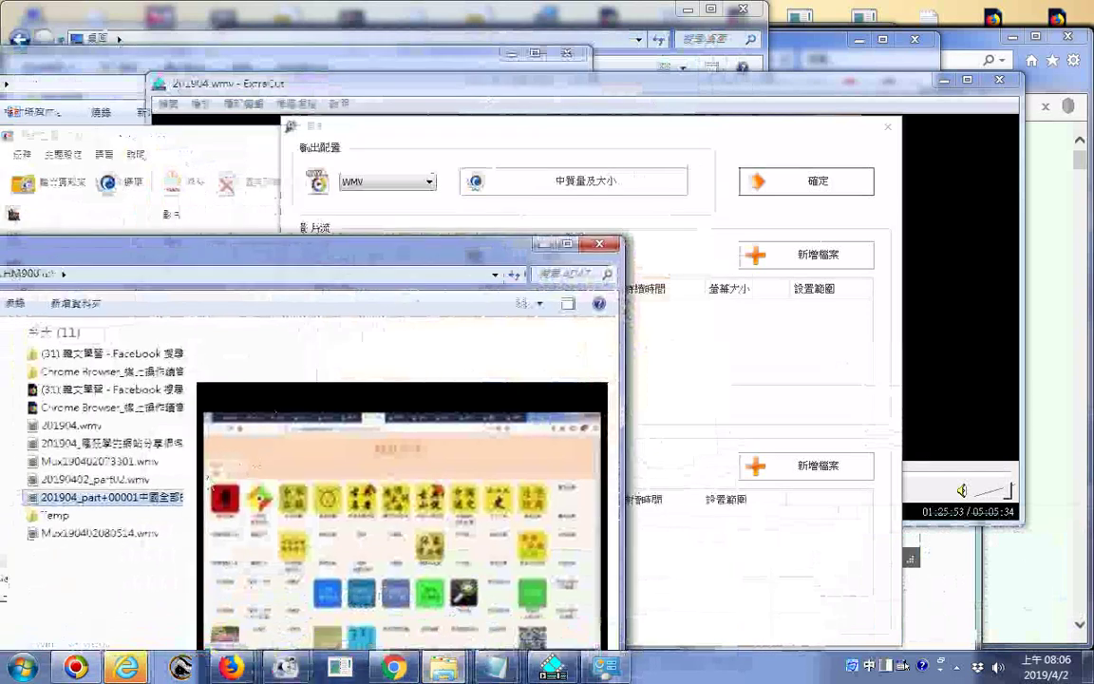
left_click_drag(732, 355, 724, 348)
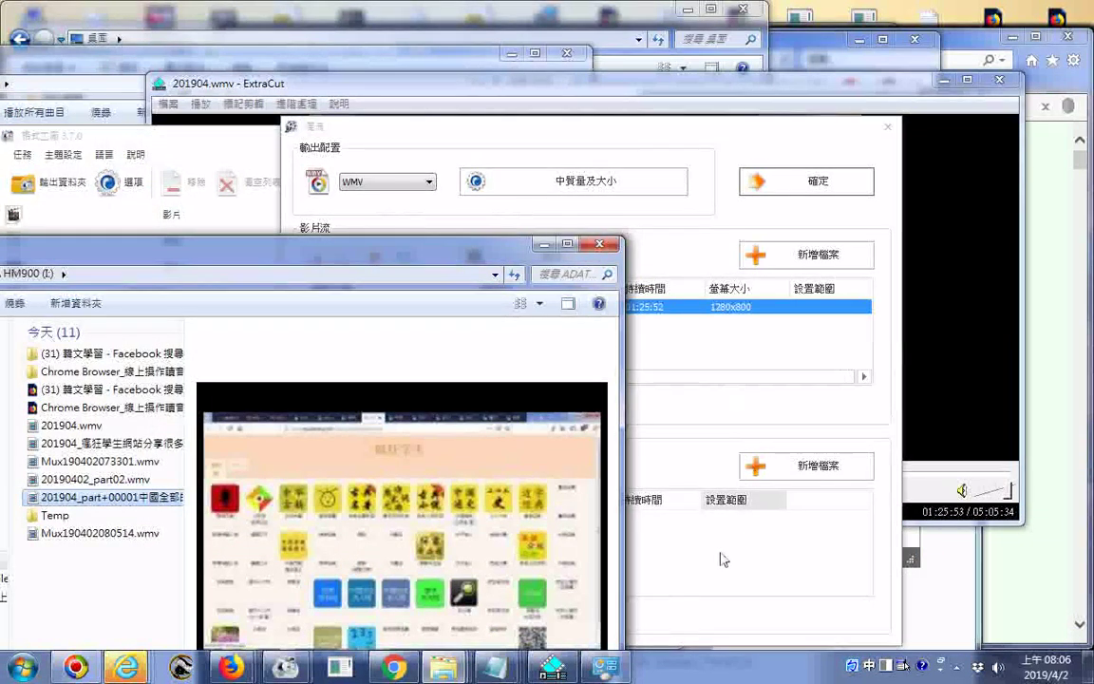
left_click(536, 299)
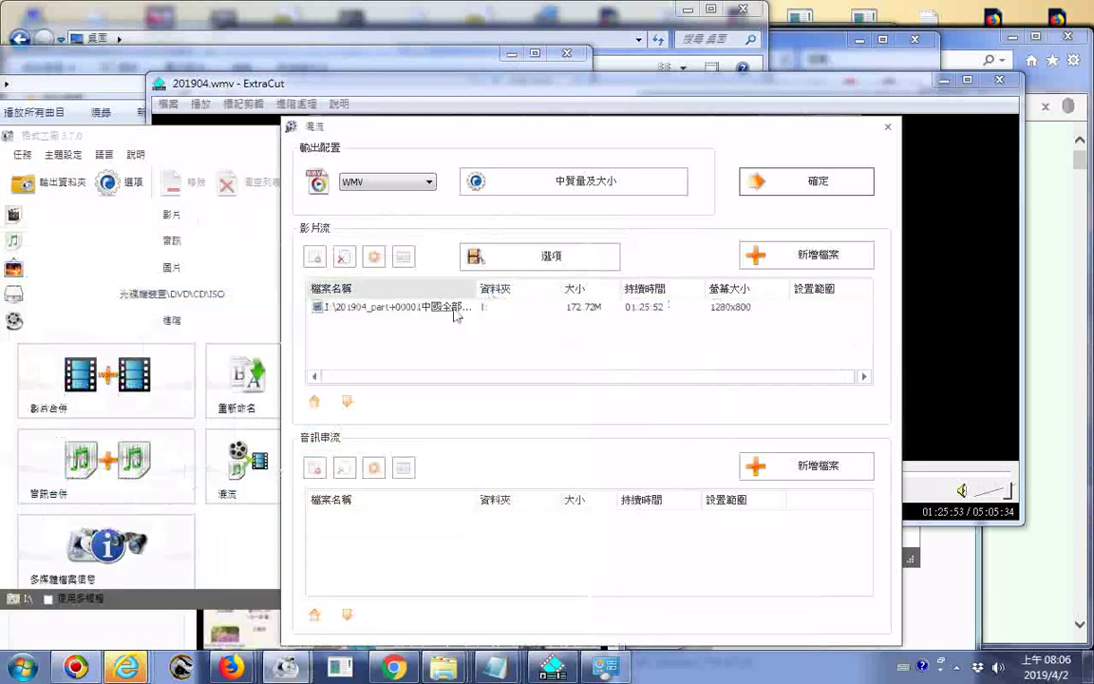
Step: Add the second 00001中國全部的 audio file from the Music folder to the mux setup's audio stream and check both entries
mouse_move(444, 668)
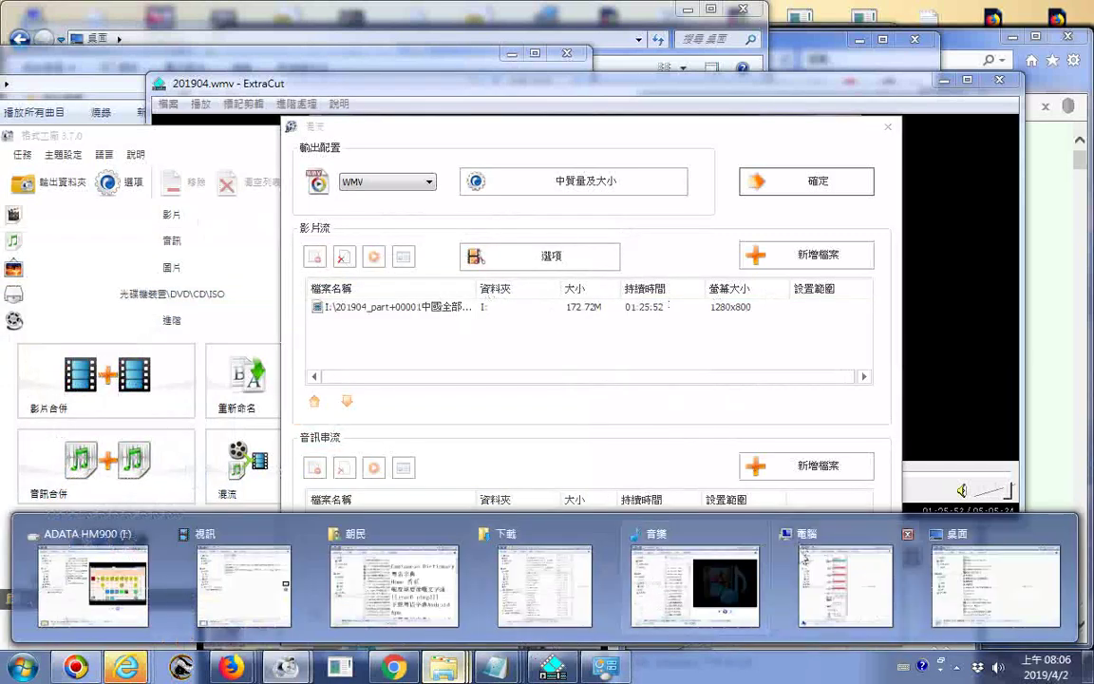
left_click(703, 549)
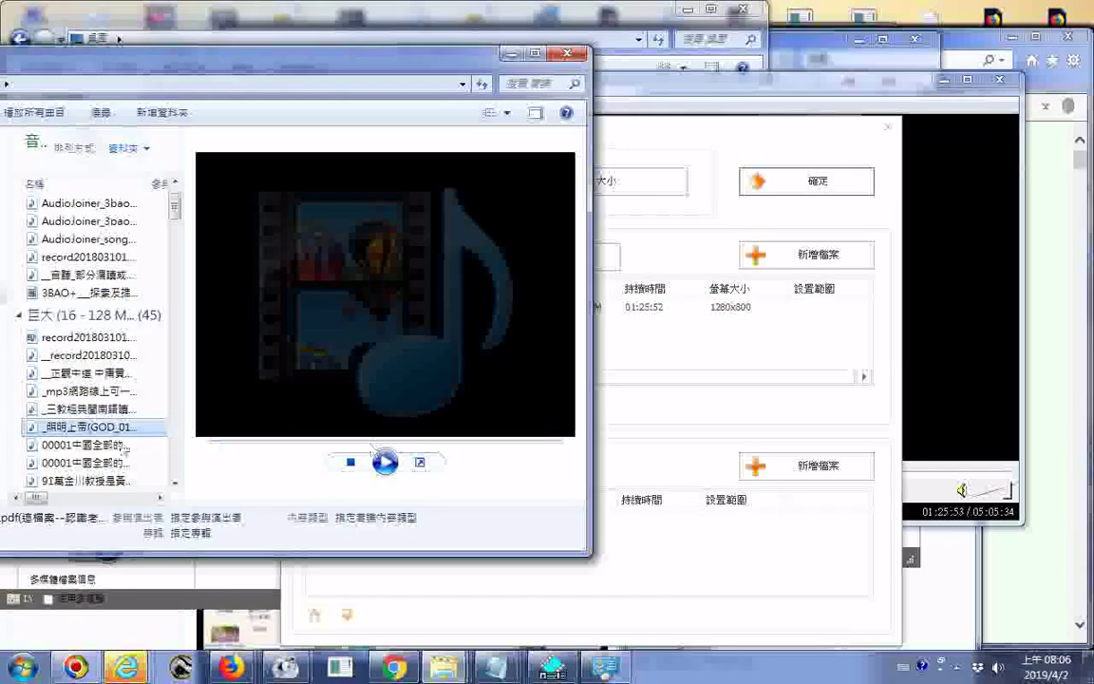
left_click_drag(112, 464, 722, 548)
left_click(721, 548)
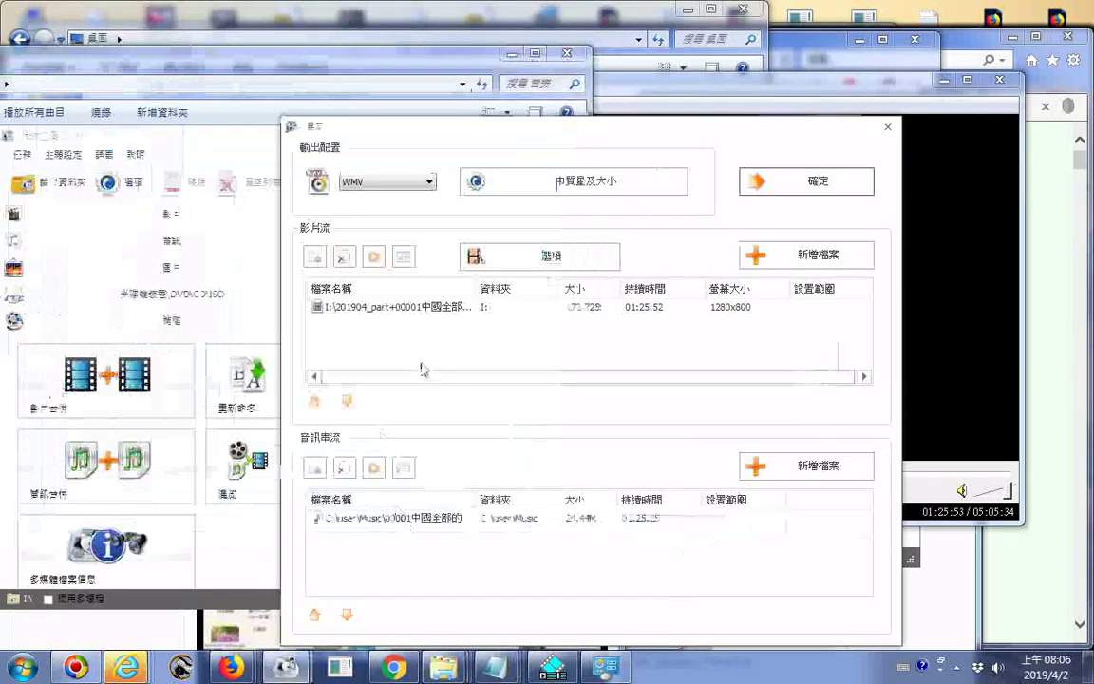
left_click(442, 308)
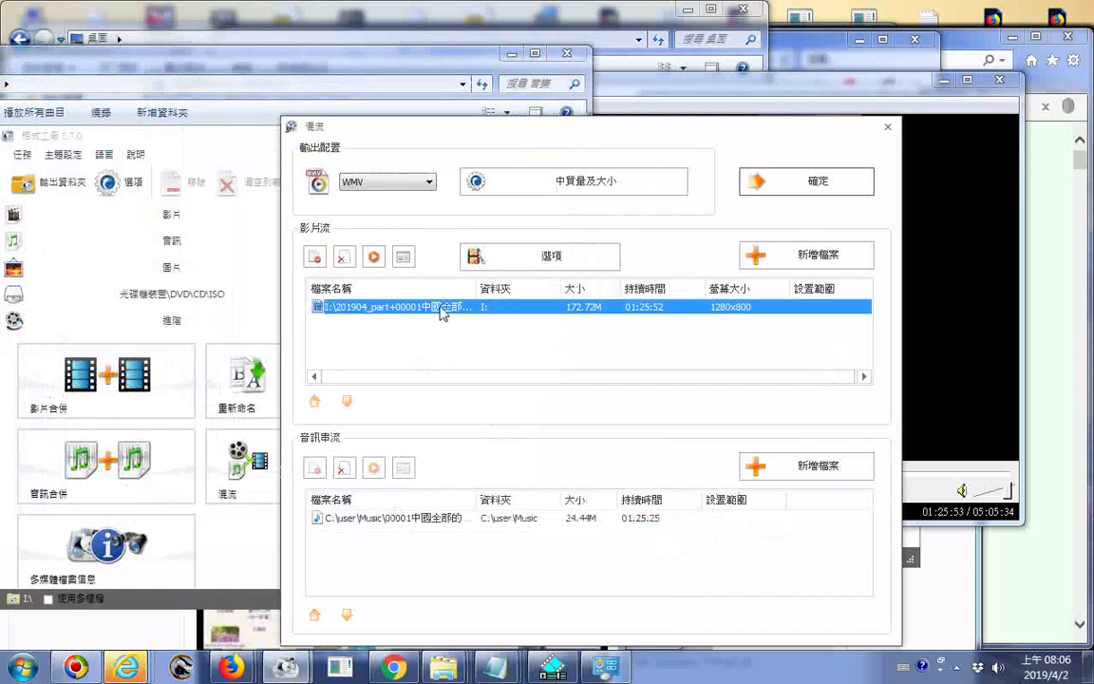
left_click(456, 519)
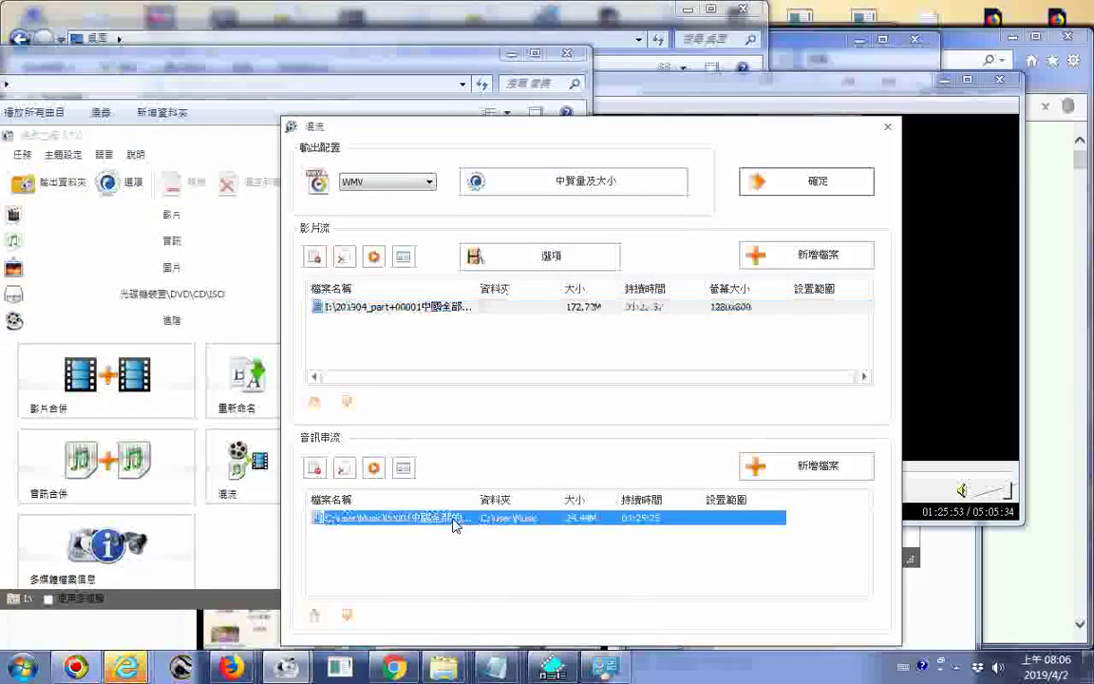
Step: Choose the high quality and size preset (高質量及大小) for the WMV output and set the screen size to 1280x720 HD Device
left_click(636, 184)
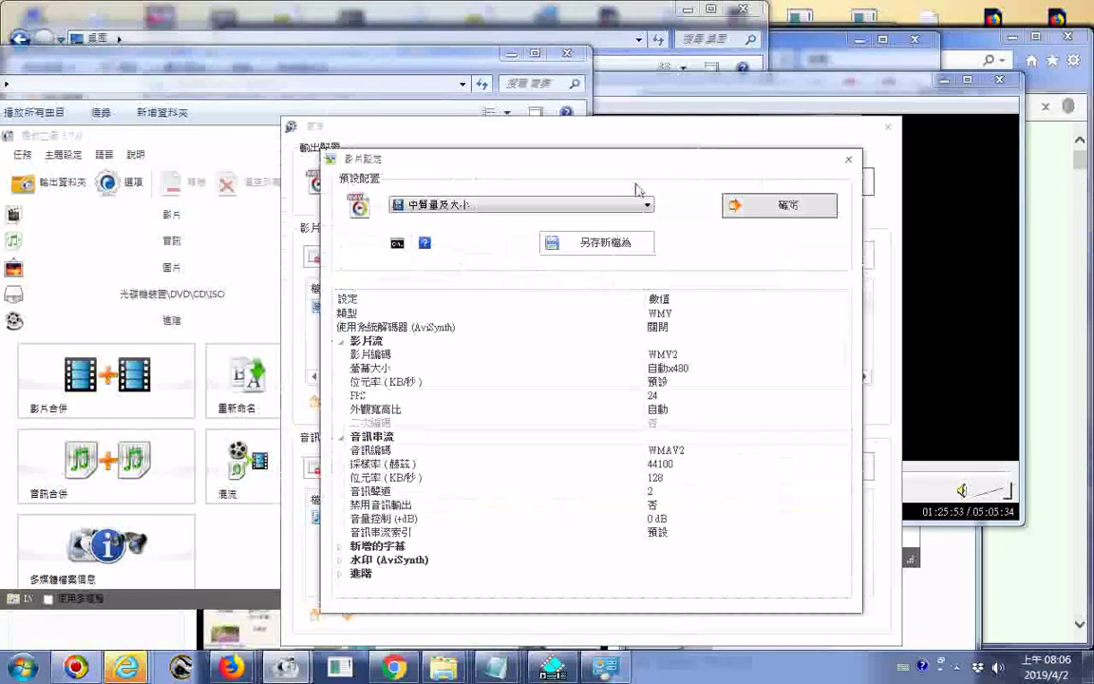
left_click(622, 211)
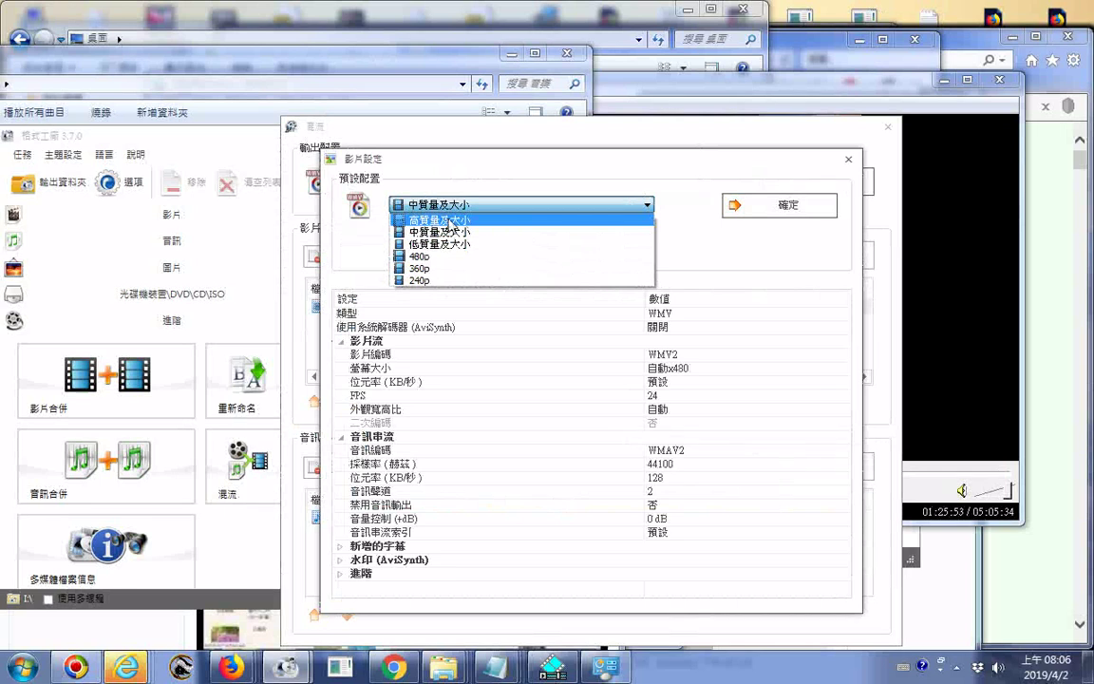
left_click(449, 221)
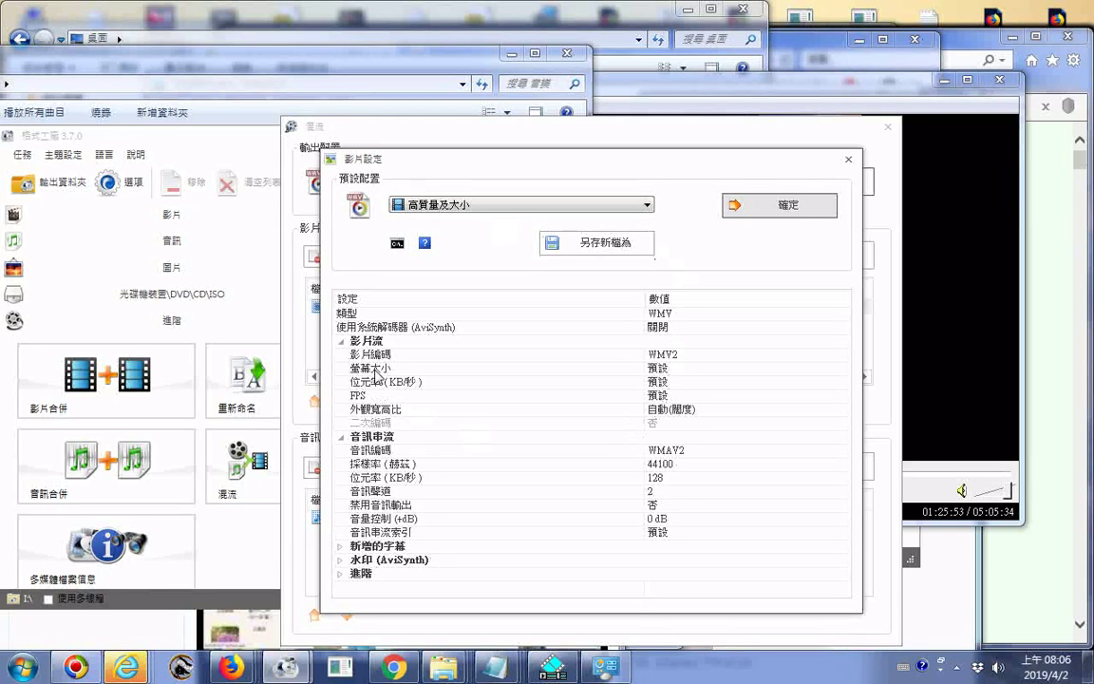
left_click(377, 374)
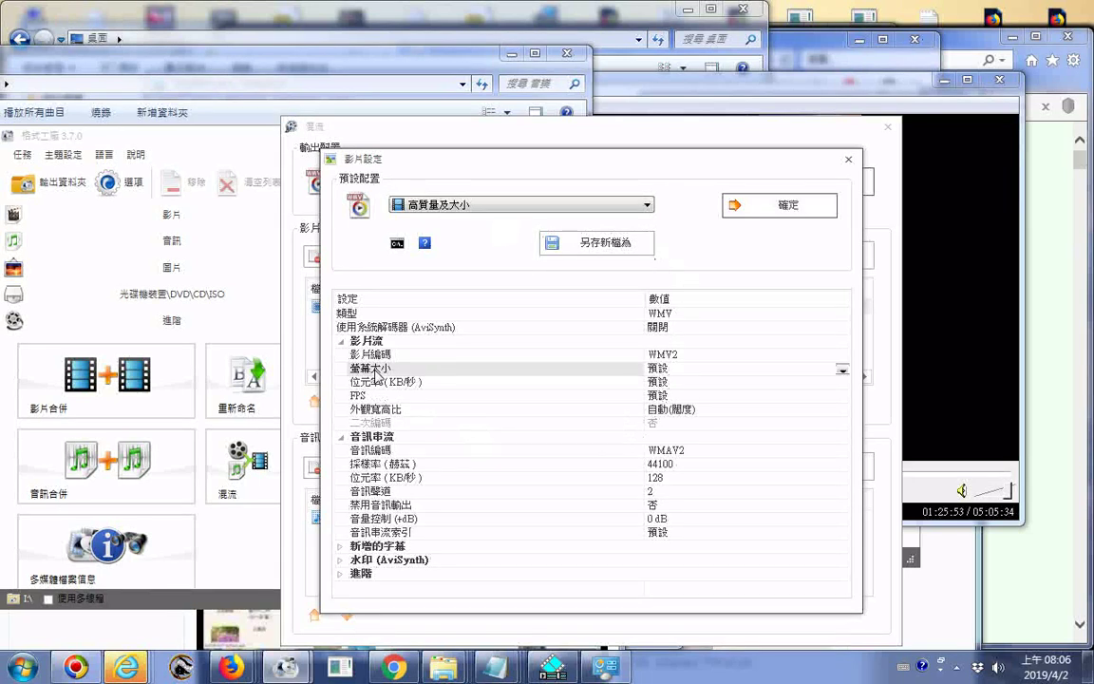
left_click(842, 371)
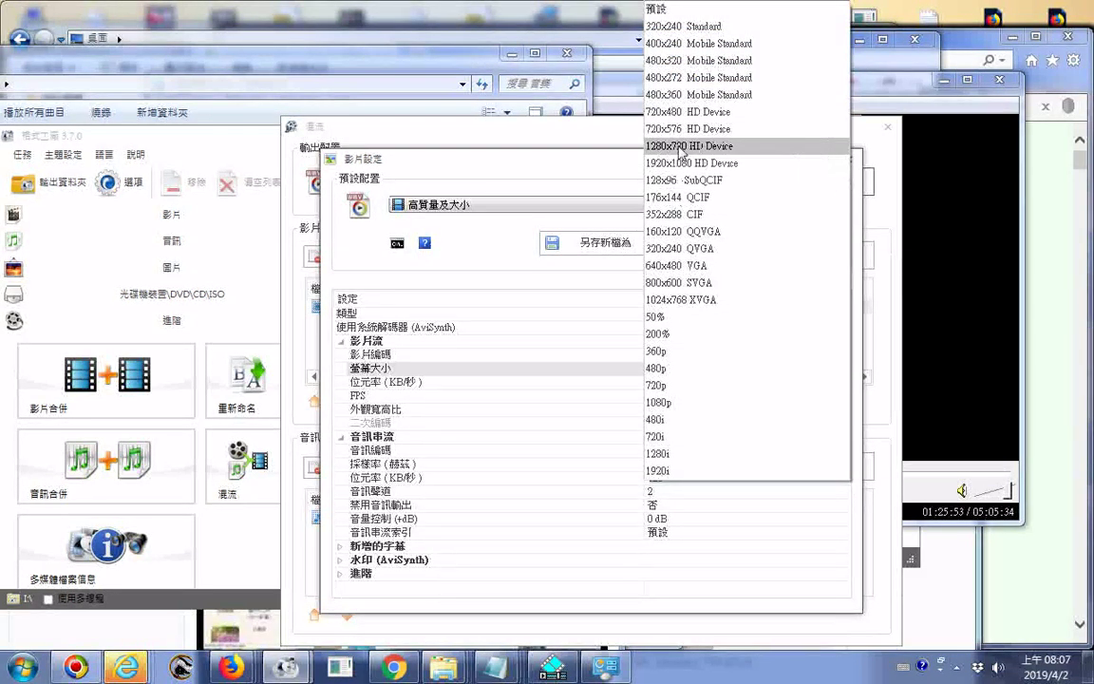
left_click(680, 147)
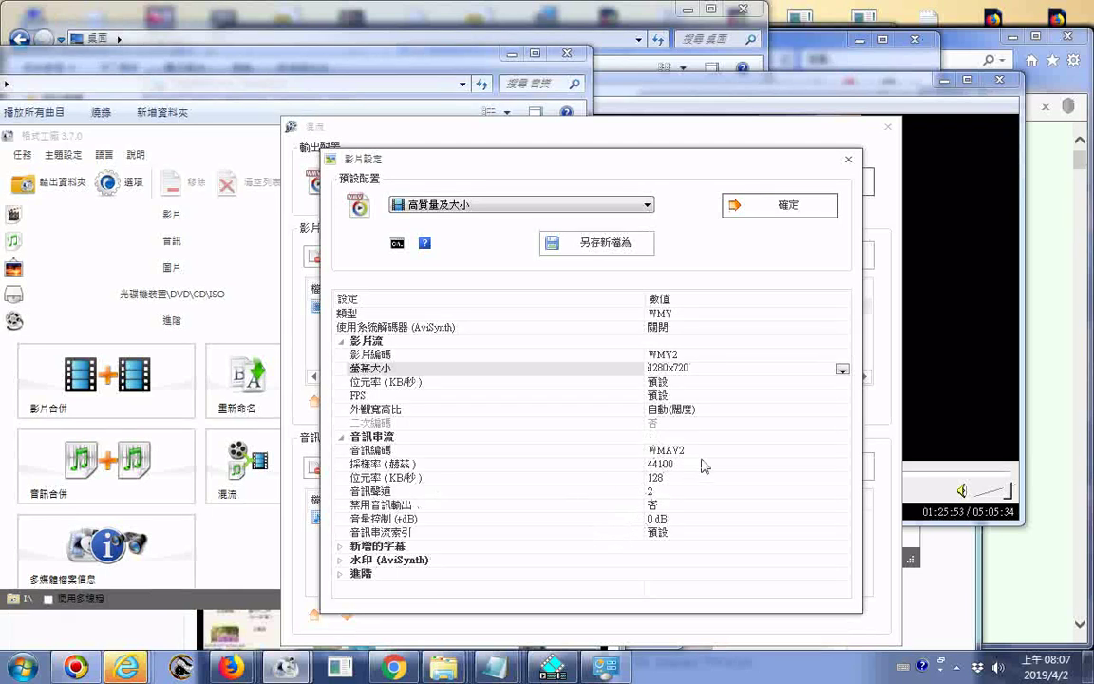
Step: Set the audio bitrate to 256 KB/s for this second mux and confirm the video settings
left_click(681, 481)
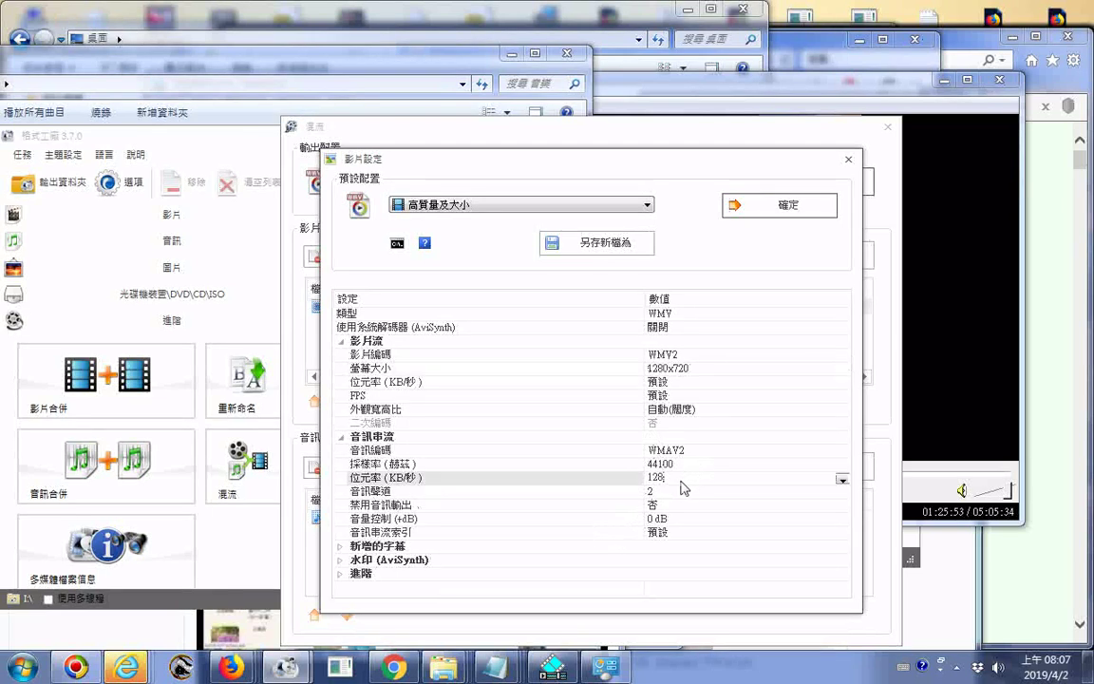
left_click(843, 480)
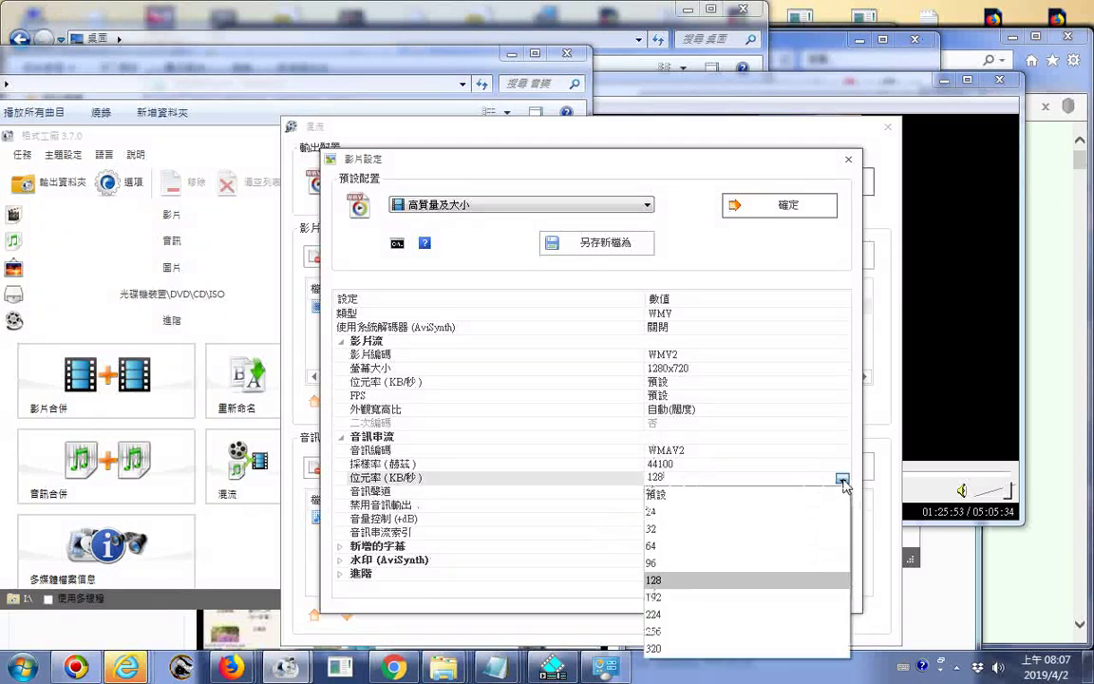
left_click(660, 635)
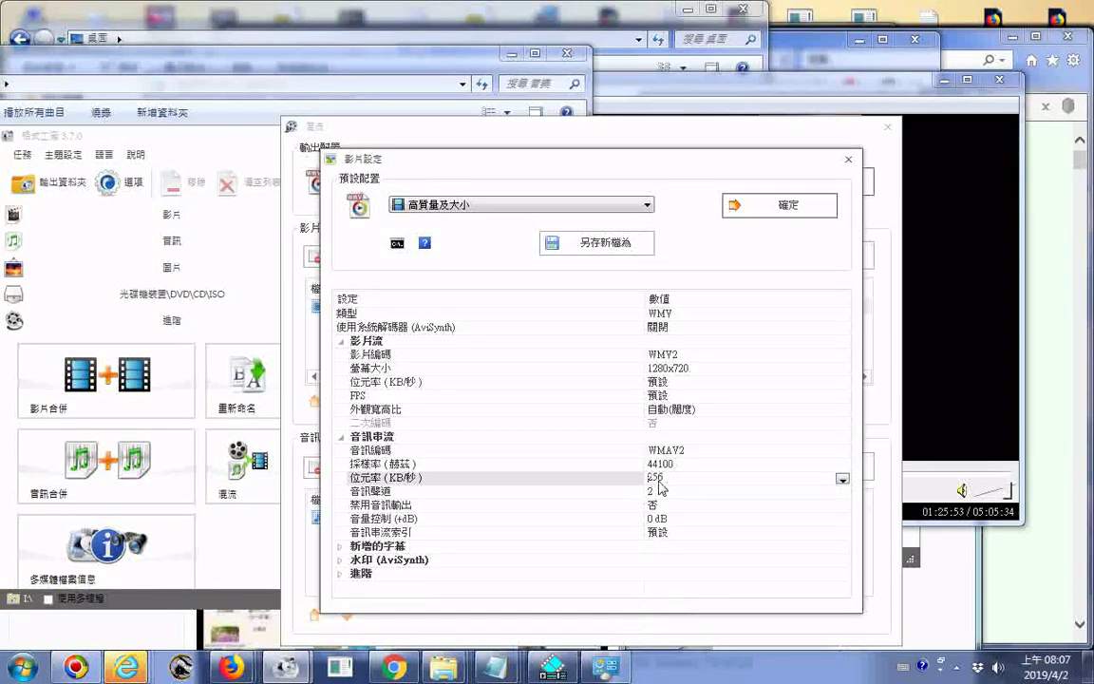
left_click(772, 207)
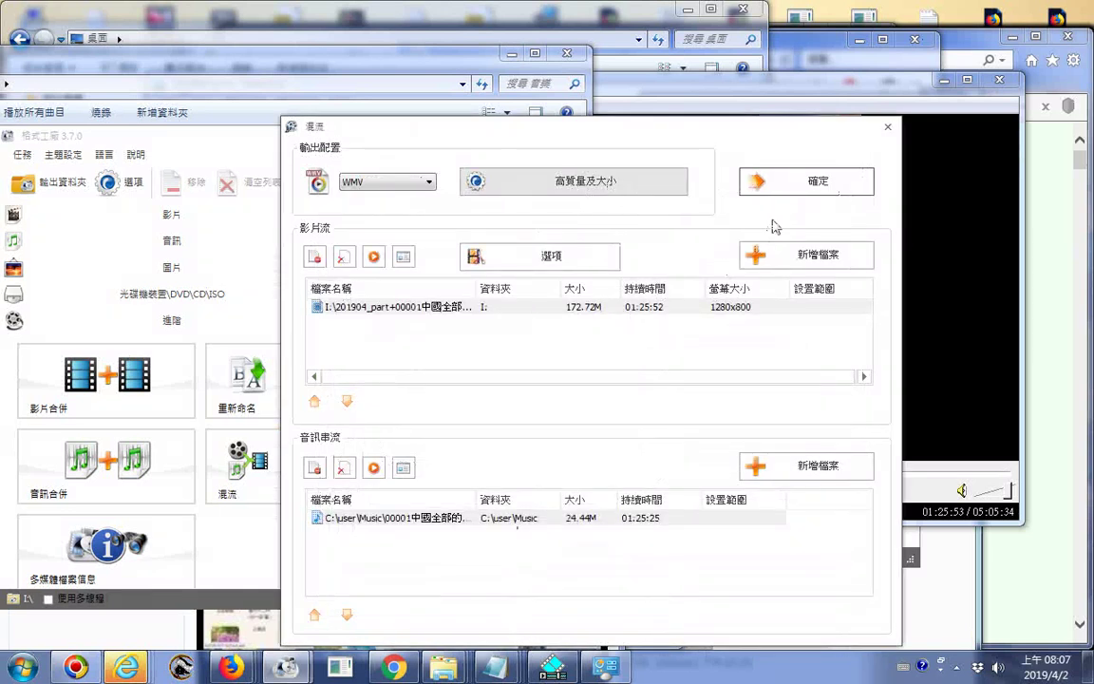
Step: Queue and start this mux conversion, and place the first Format Factory window below the second one's task list
left_click(760, 180)
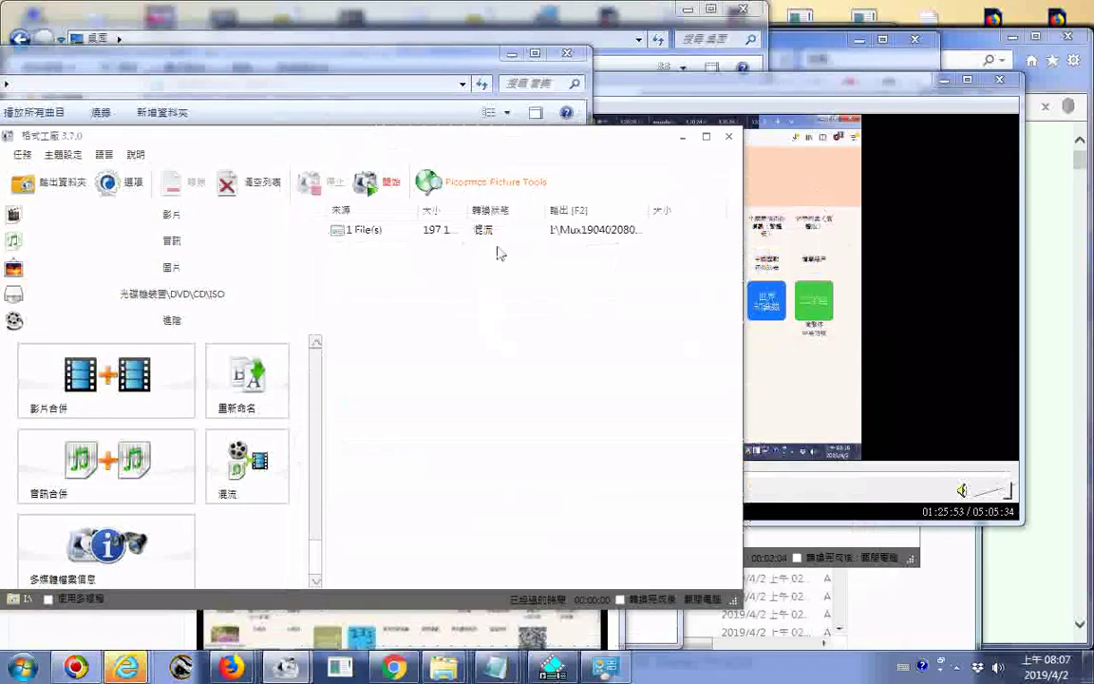
left_click(370, 181)
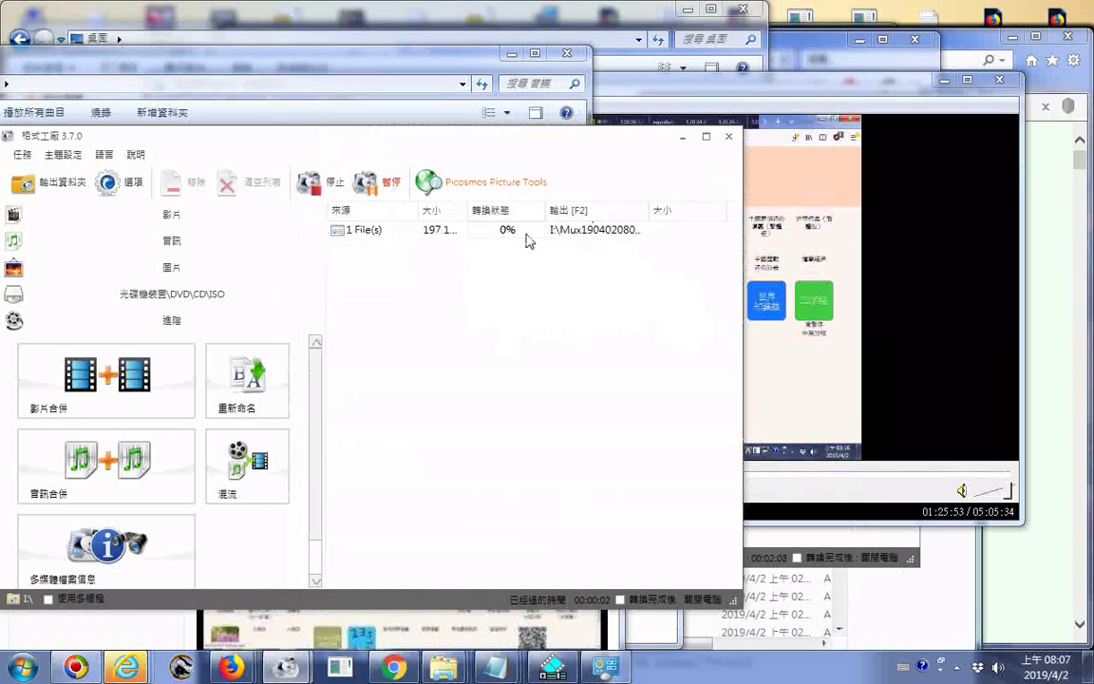
left_click(285, 668)
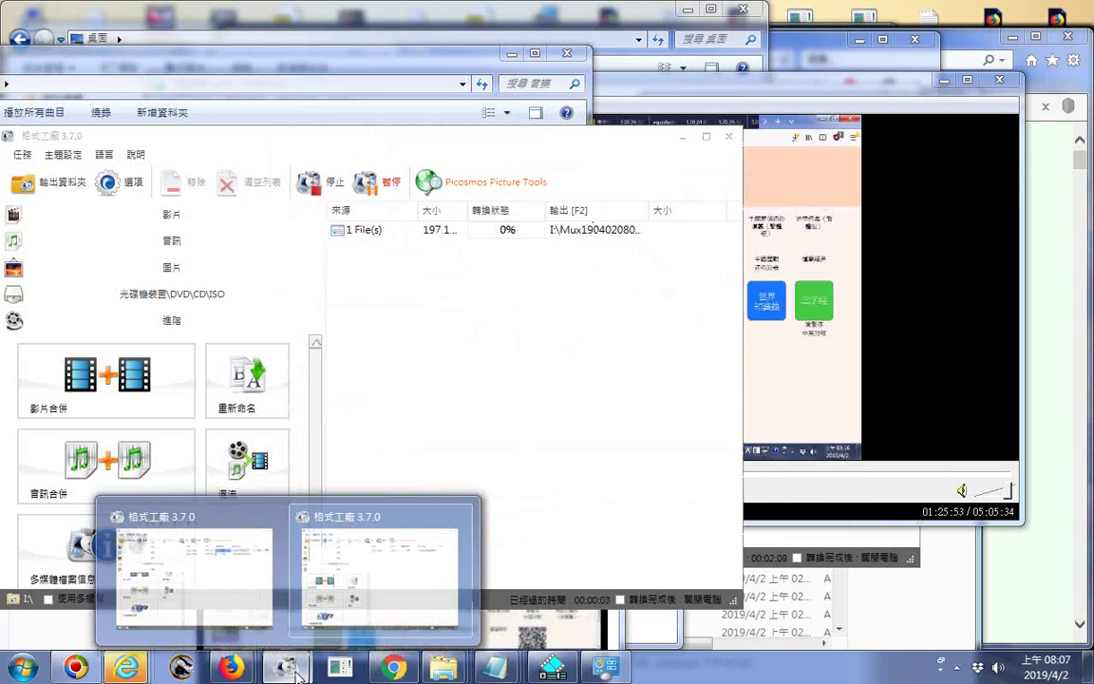
left_click(243, 522)
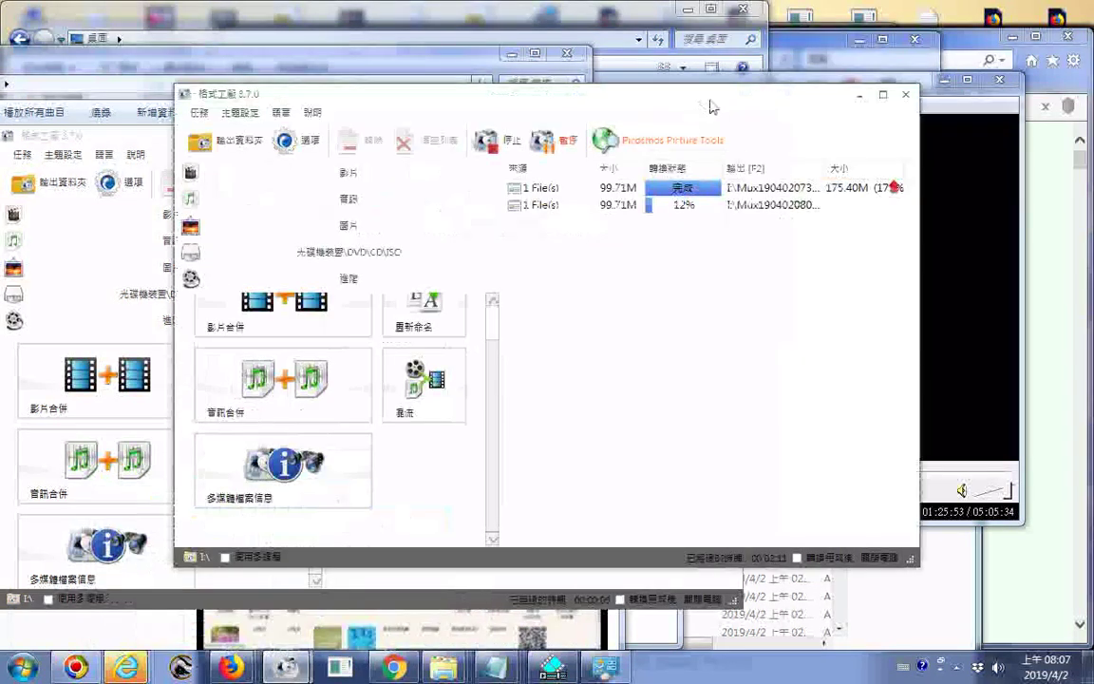
left_click_drag(711, 92, 714, 285)
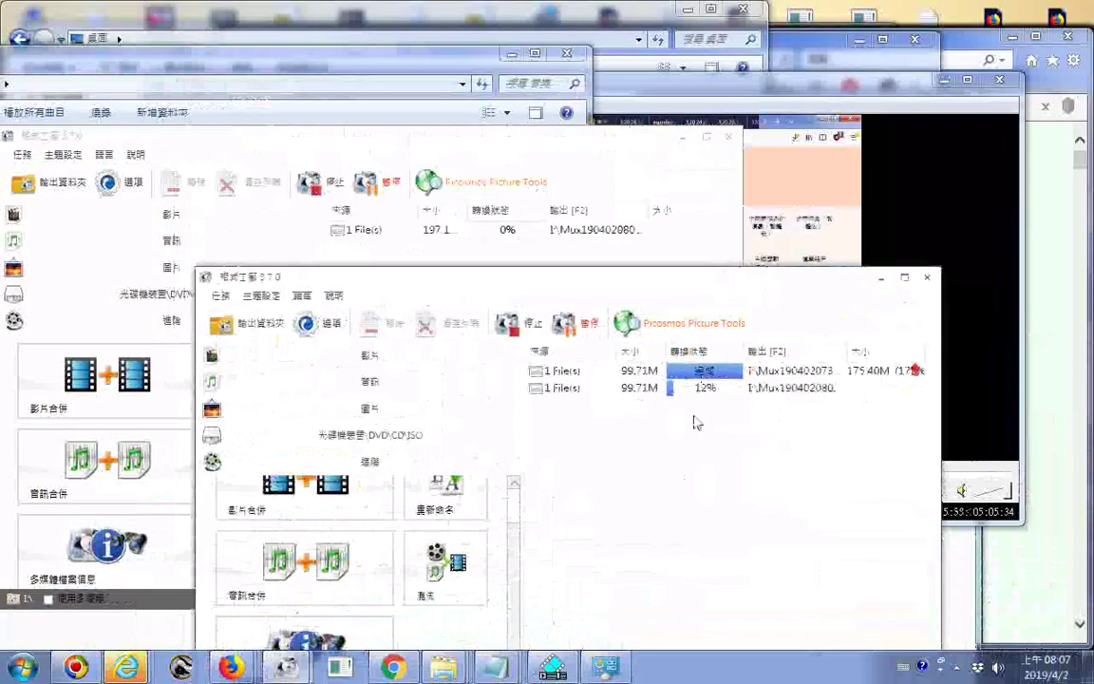